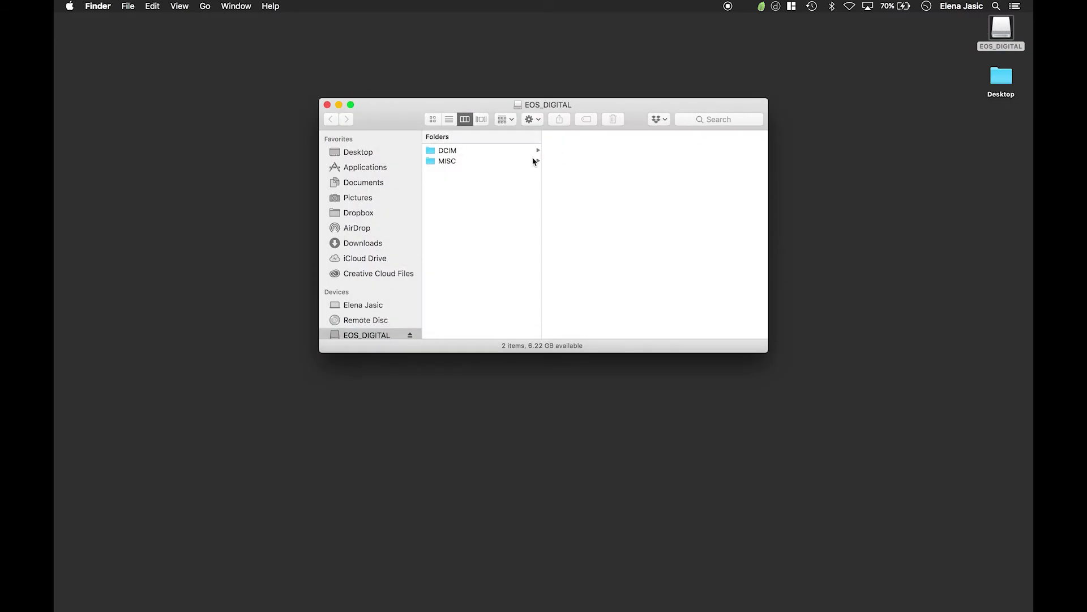
Open the card's DCIM/100EOS5D folder, move its window top-left, and browse the 50 CR2 files.
{"action": "left_click", "coordinate": [513, 150]}
{"action": "left_click", "coordinate": [589, 152]}
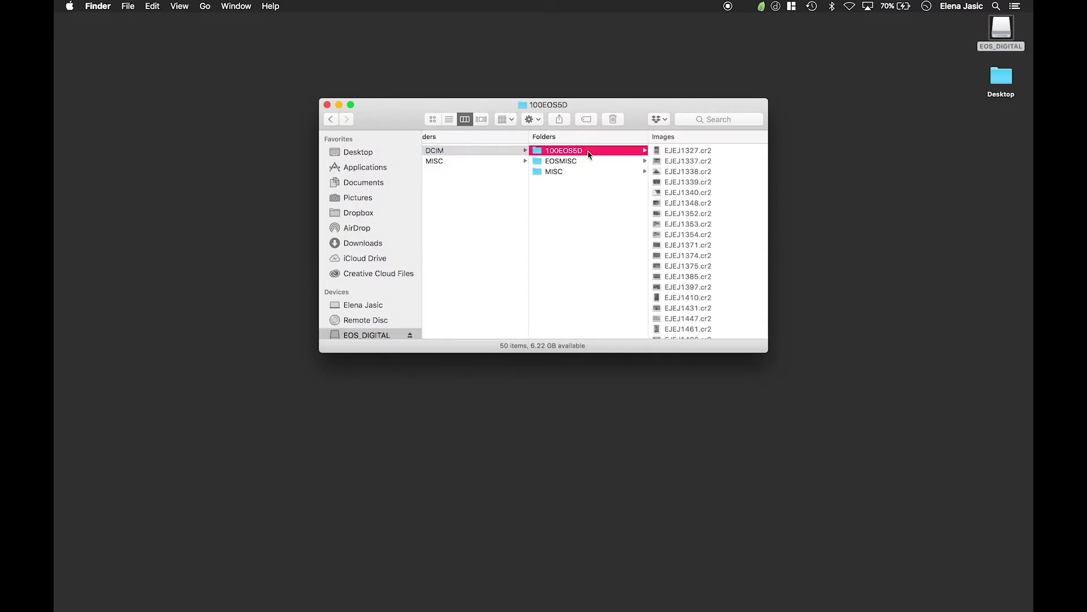
{"action": "left_click_drag", "start_coordinate": [630, 104], "coordinate": [382, 35]}
{"action": "scroll", "coordinate": [462, 178], "scroll_direction": "down", "scroll_amount": 2}
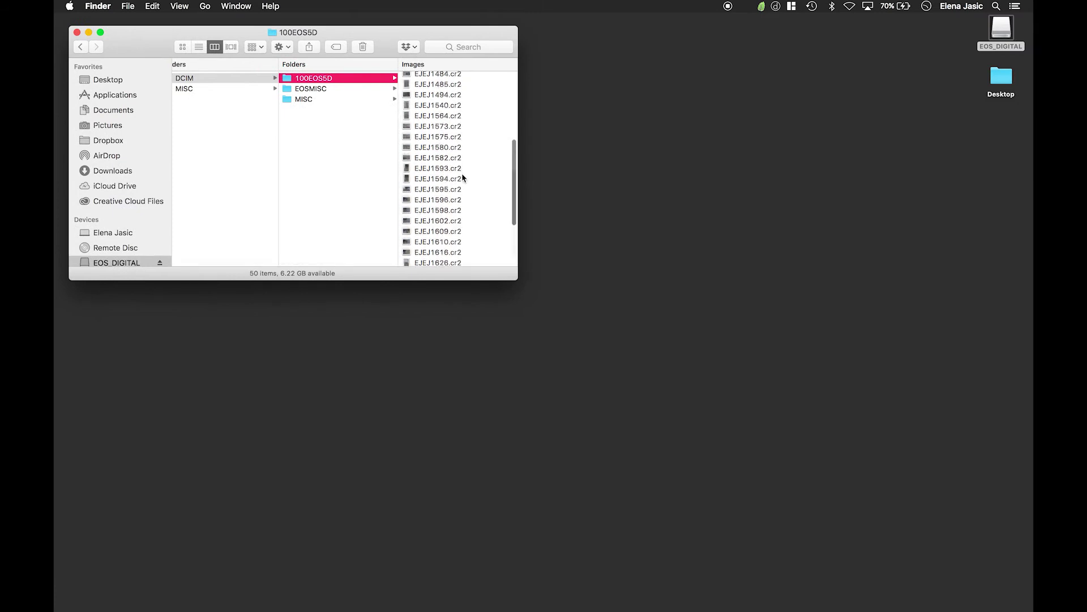
{"action": "scroll", "coordinate": [462, 176], "scroll_direction": "down", "scroll_amount": 10}
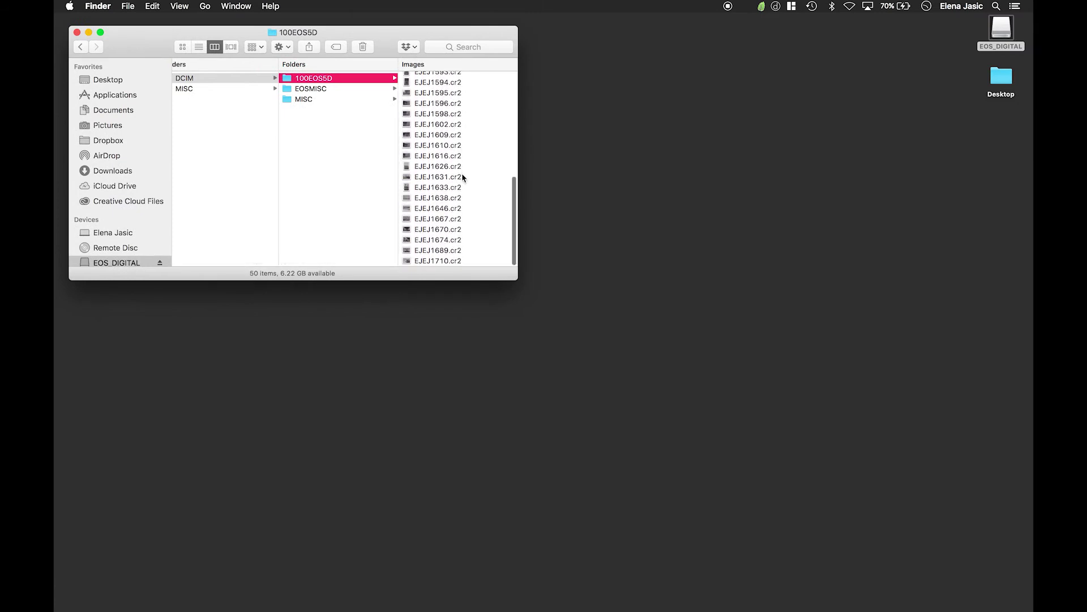
{"action": "scroll", "coordinate": [462, 177], "scroll_direction": "up", "scroll_amount": 12}
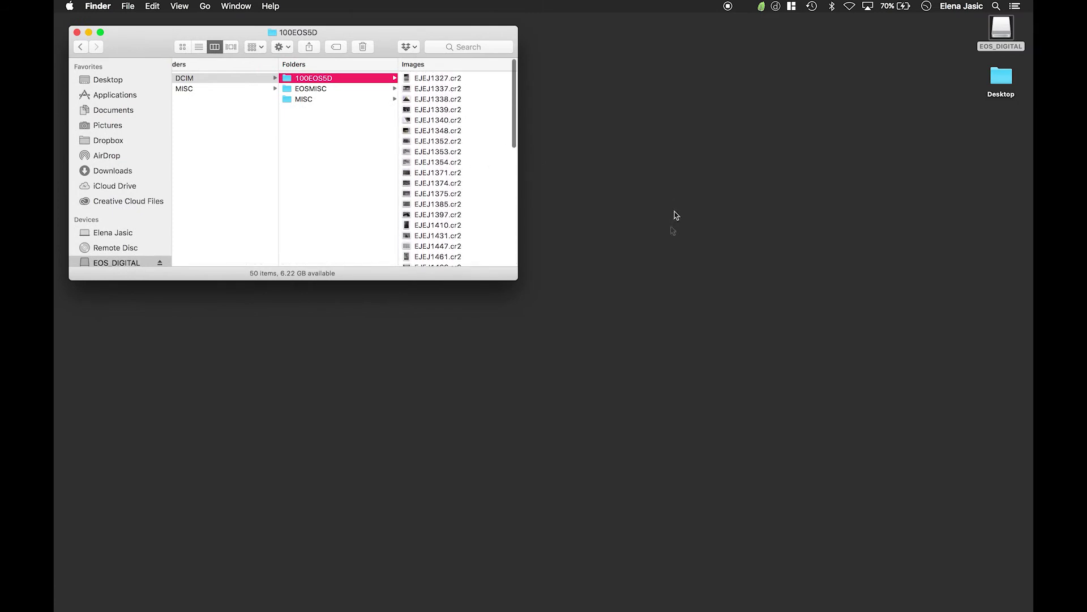
{"action": "right_click", "coordinate": [640, 330]}
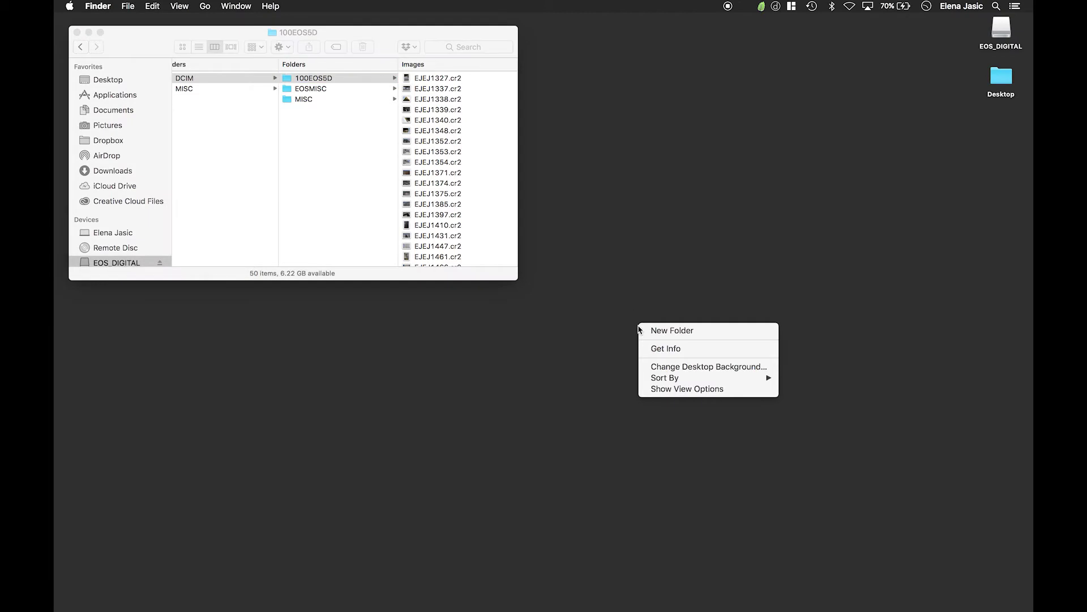
Make a new folder on the desktop and name it 20191212_Barcelona.
{"action": "left_click", "coordinate": [658, 331]}
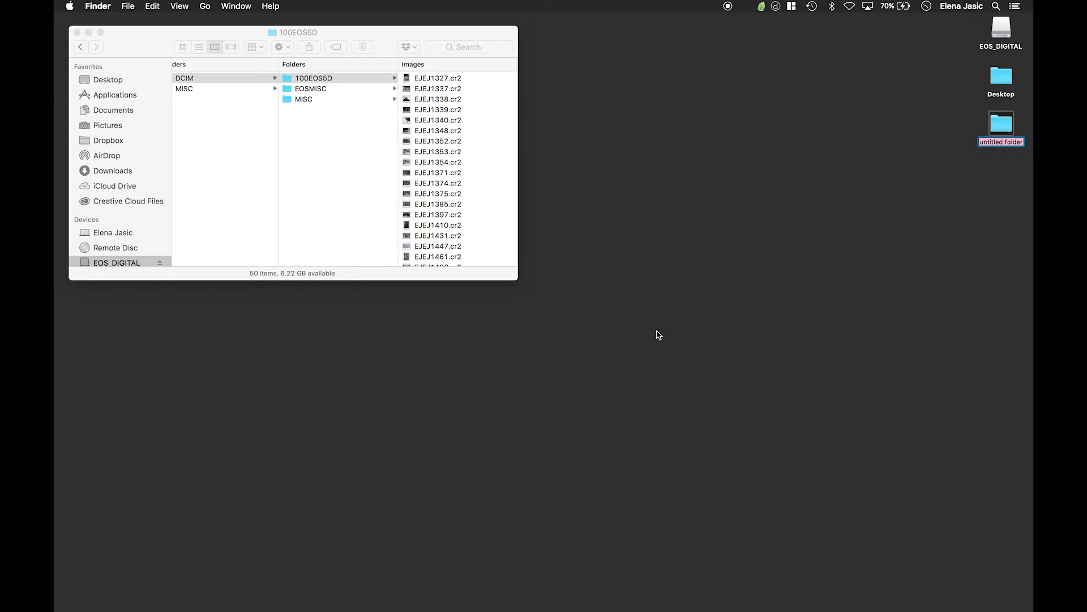
{"action": "type", "text": "20191212_Barcelona"}
{"action": "key", "text": "Return"}
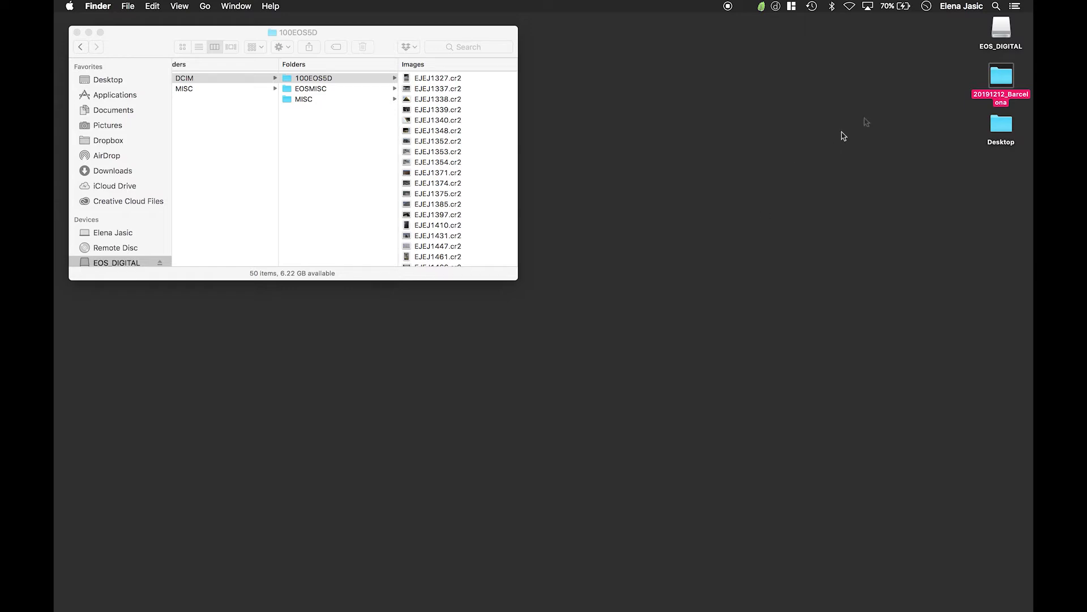
Open 20191212_Barcelona in its own window and add a subfolder named '0 - RAW'.
{"action": "double_click", "coordinate": [997, 77]}
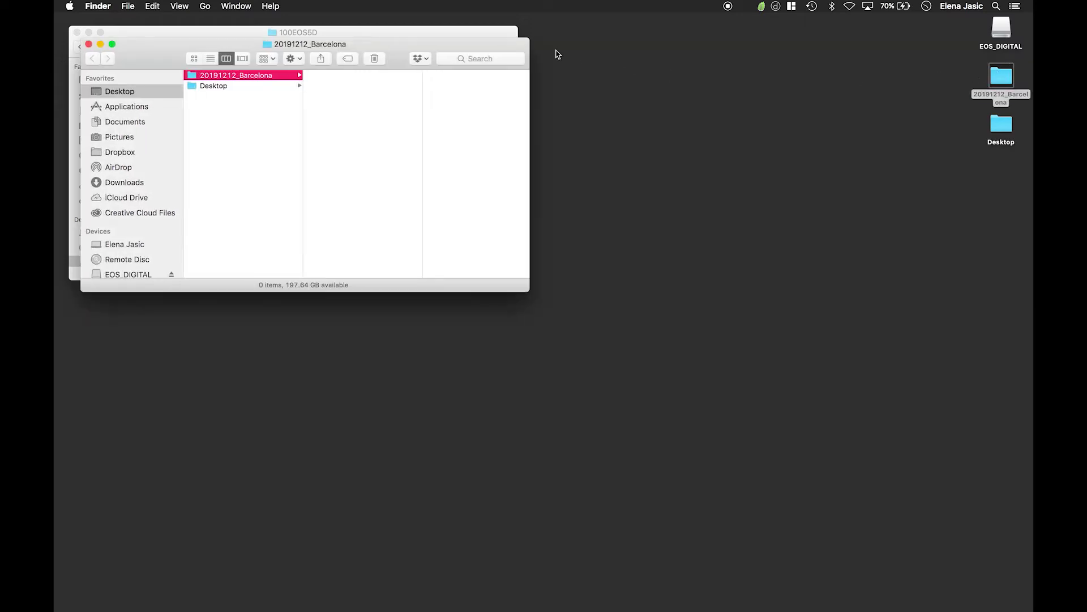
{"action": "left_click_drag", "start_coordinate": [501, 48], "coordinate": [733, 333]}
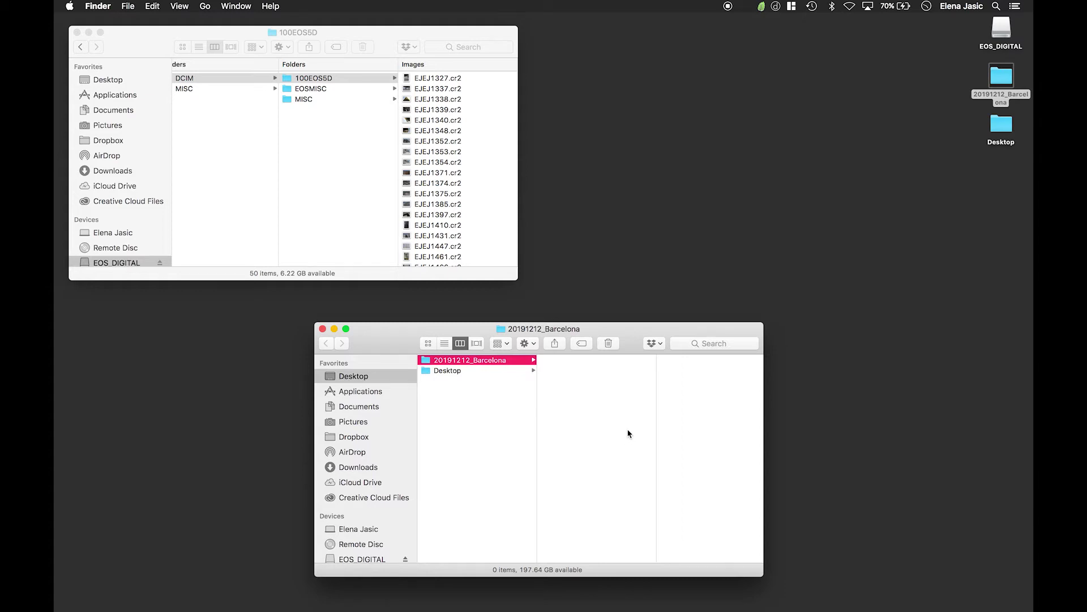
{"action": "right_click", "coordinate": [627, 434]}
{"action": "left_click", "coordinate": [634, 436]}
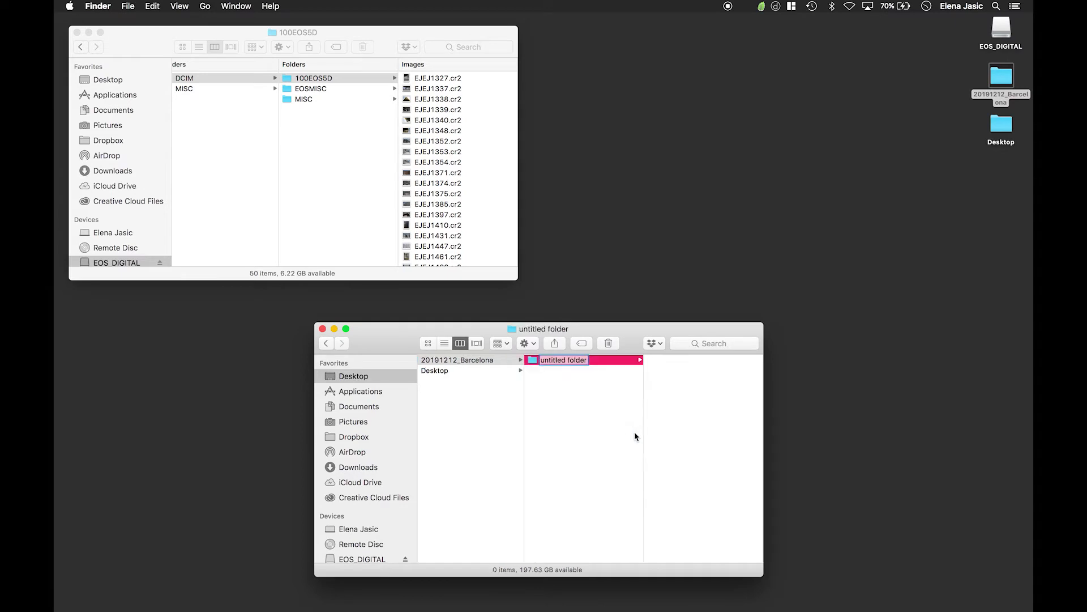
{"action": "type", "text": "0 - RAW"}
{"action": "key", "text": "Return"}
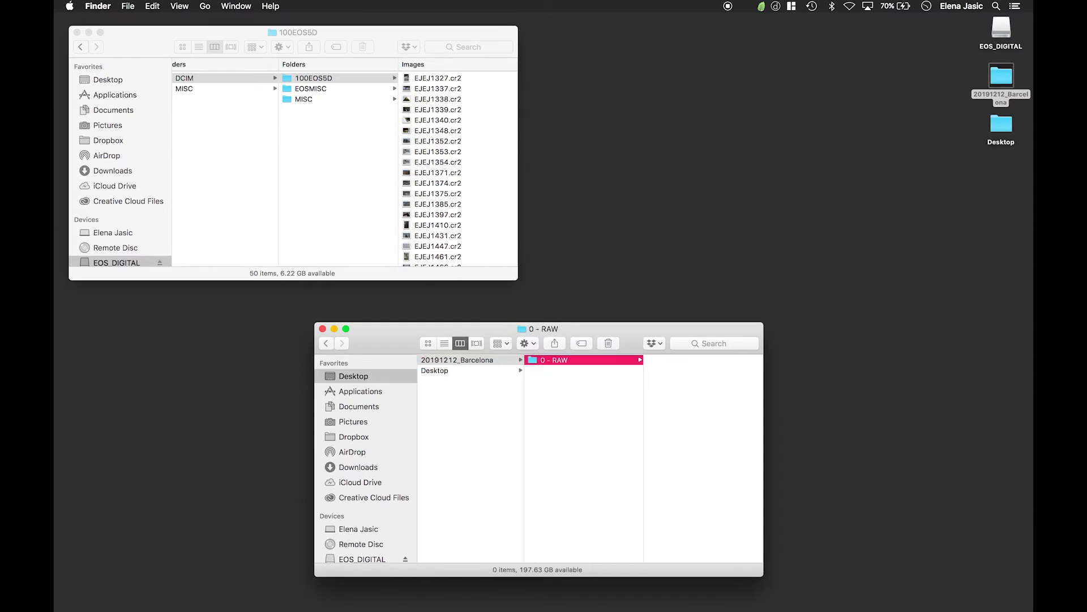
Add a second subfolder named '1 - LR' inside 20191212_Barcelona.
{"action": "key", "text": "Left"}
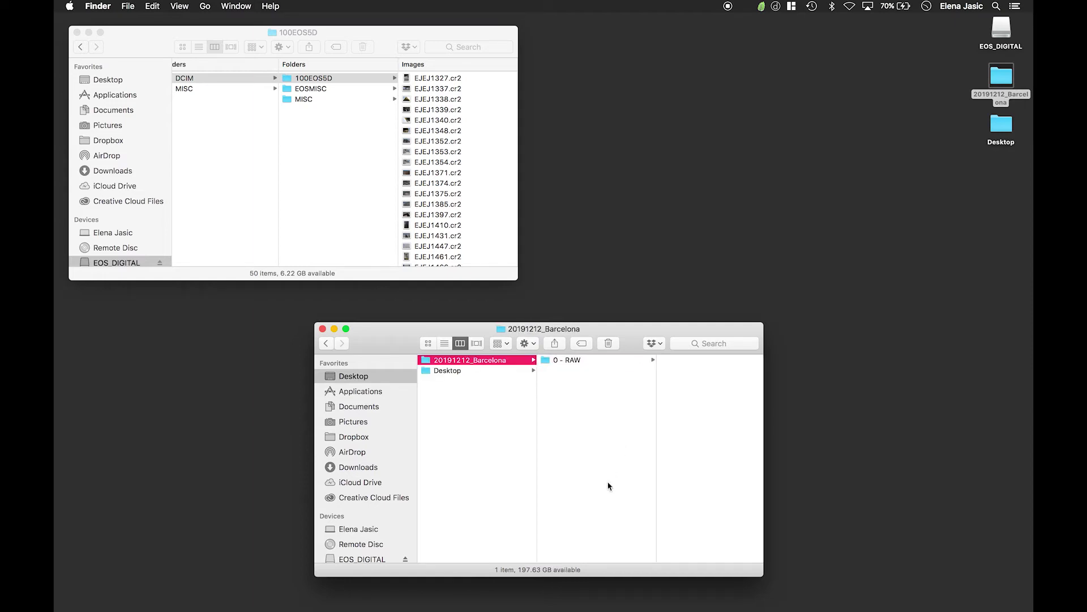
{"action": "right_click", "coordinate": [609, 485]}
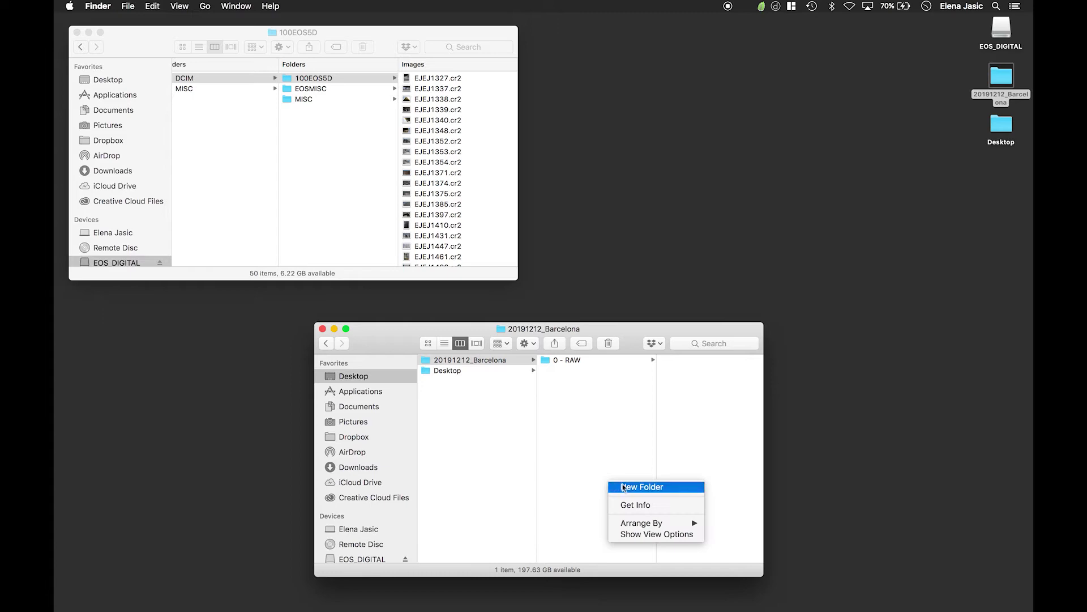
{"action": "left_click", "coordinate": [624, 487]}
{"action": "type", "text": "1"}
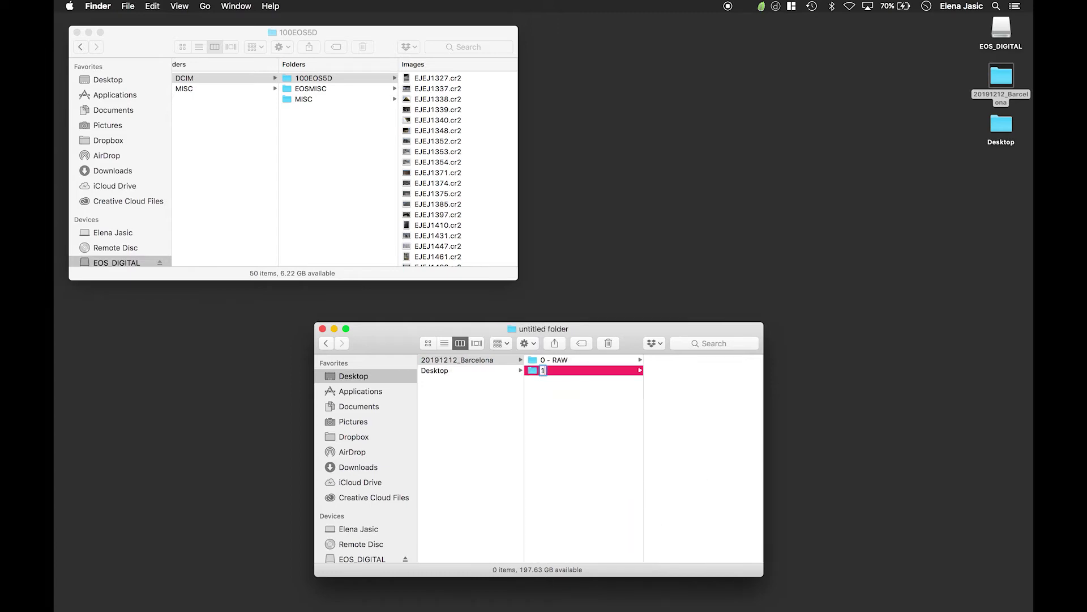
{"action": "type", "text": " - LR"}
{"action": "key", "text": "Return"}
Copy all 50 CR2 files from the card's 100EOS5D folder into 0 - RAW.
{"action": "left_click", "coordinate": [565, 361]}
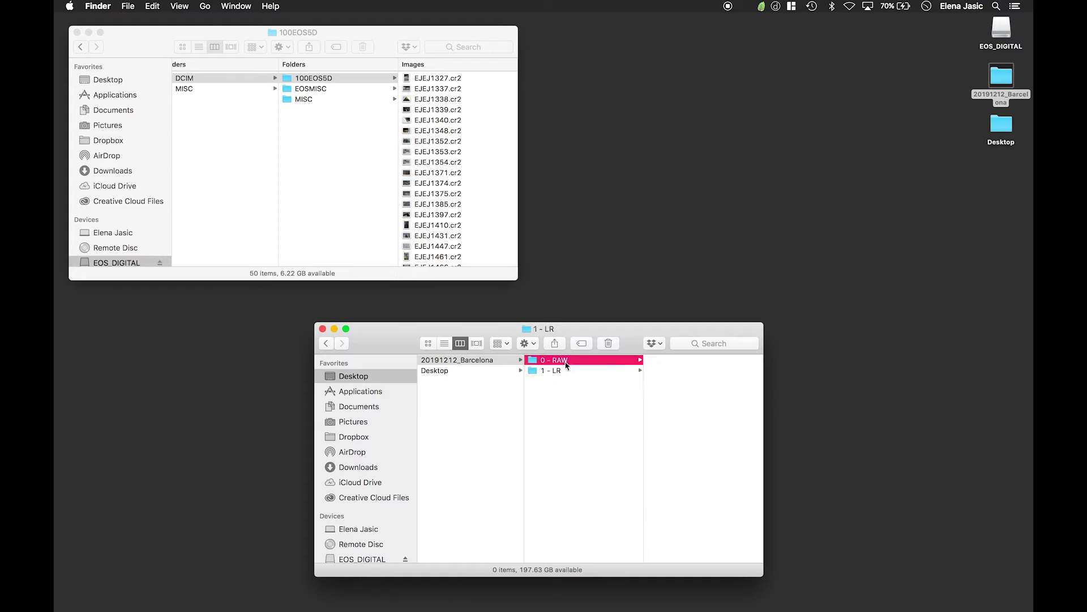
{"action": "left_click", "coordinate": [454, 118]}
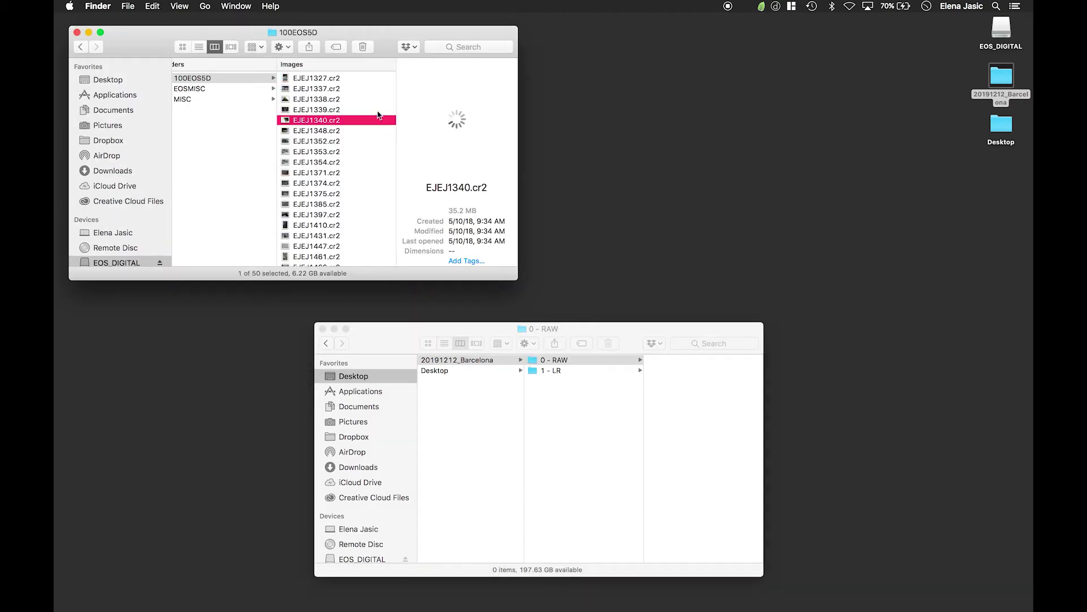
{"action": "key", "text": "super+a"}
{"action": "left_click_drag", "start_coordinate": [378, 115], "coordinate": [716, 426]}
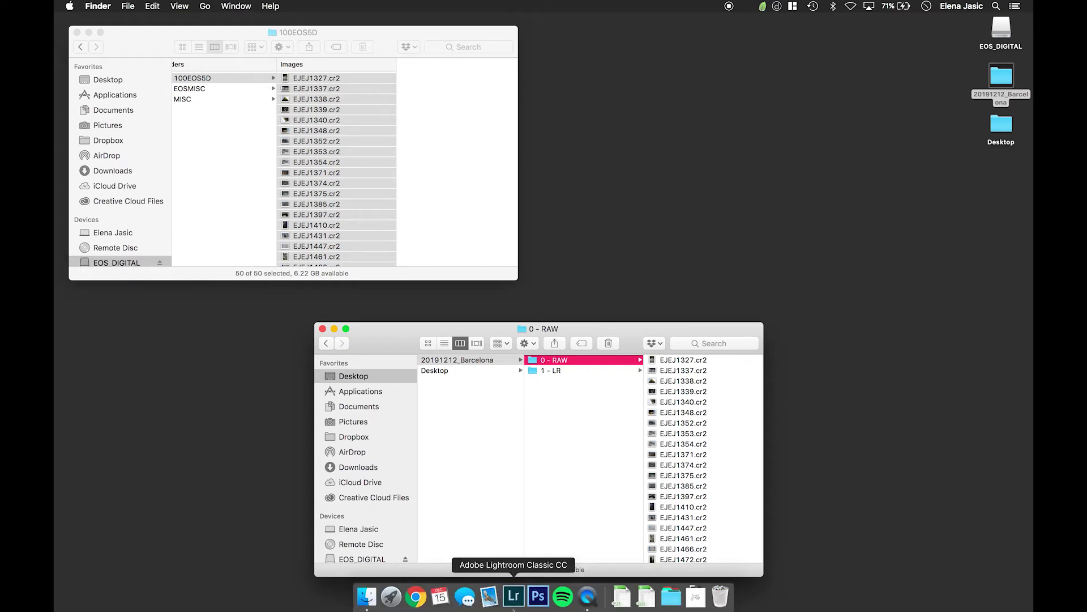
{"action": "left_click", "coordinate": [513, 595]}
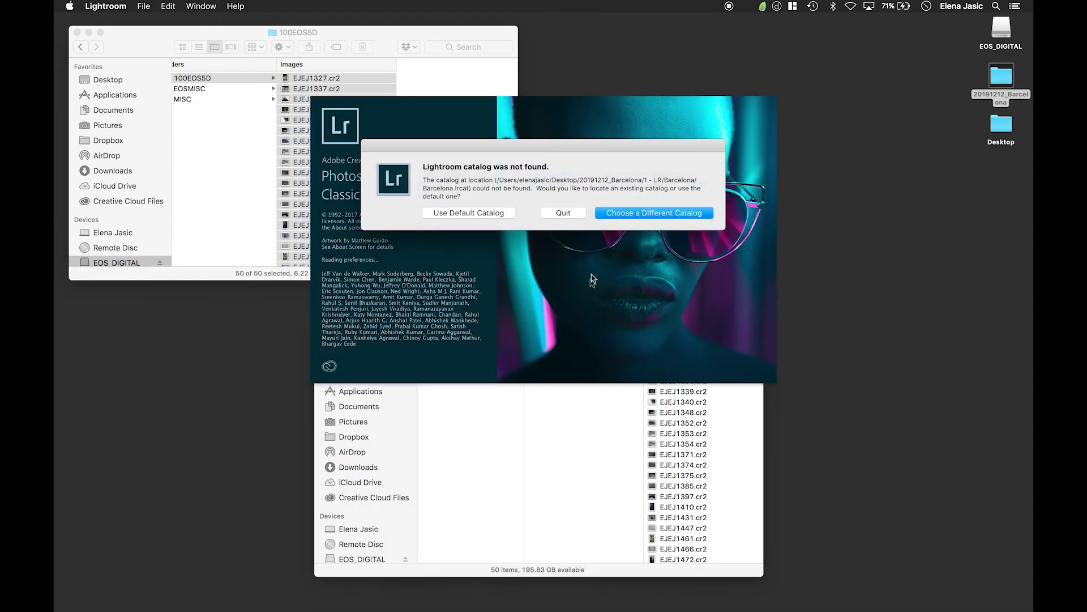
Skip the missing catalog and create Barcelona.lrcat inside the 1 - LR folder.
{"action": "left_click", "coordinate": [668, 214]}
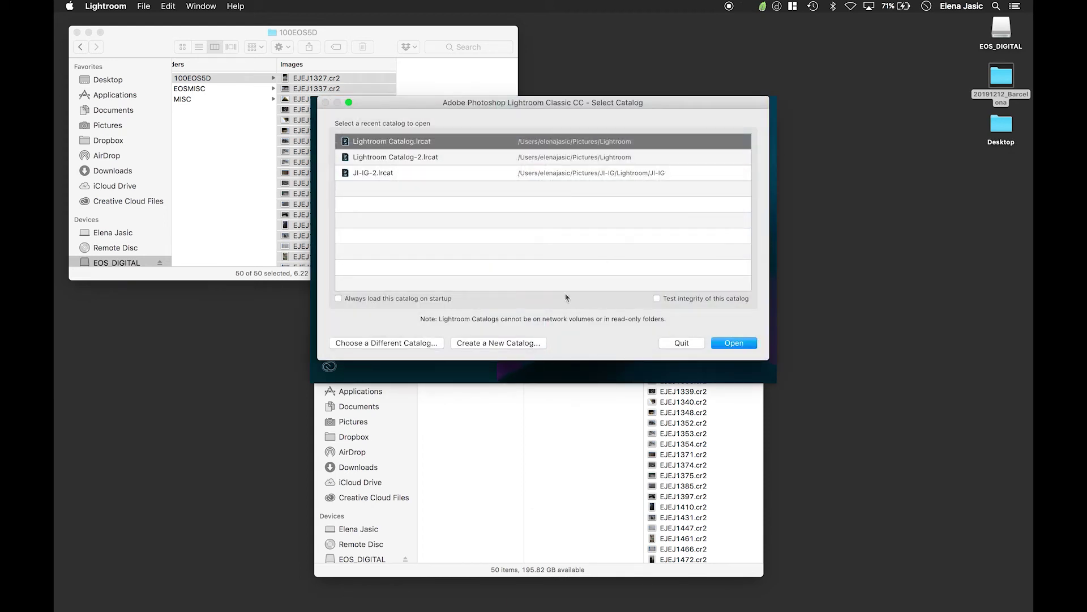
{"action": "left_click", "coordinate": [519, 342]}
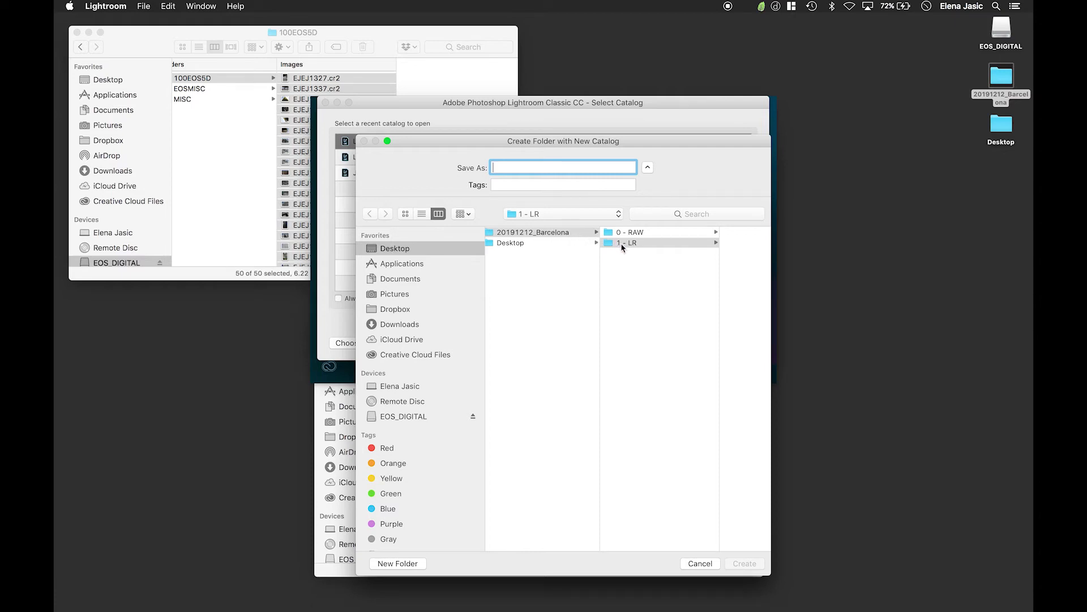
{"action": "left_click", "coordinate": [638, 245]}
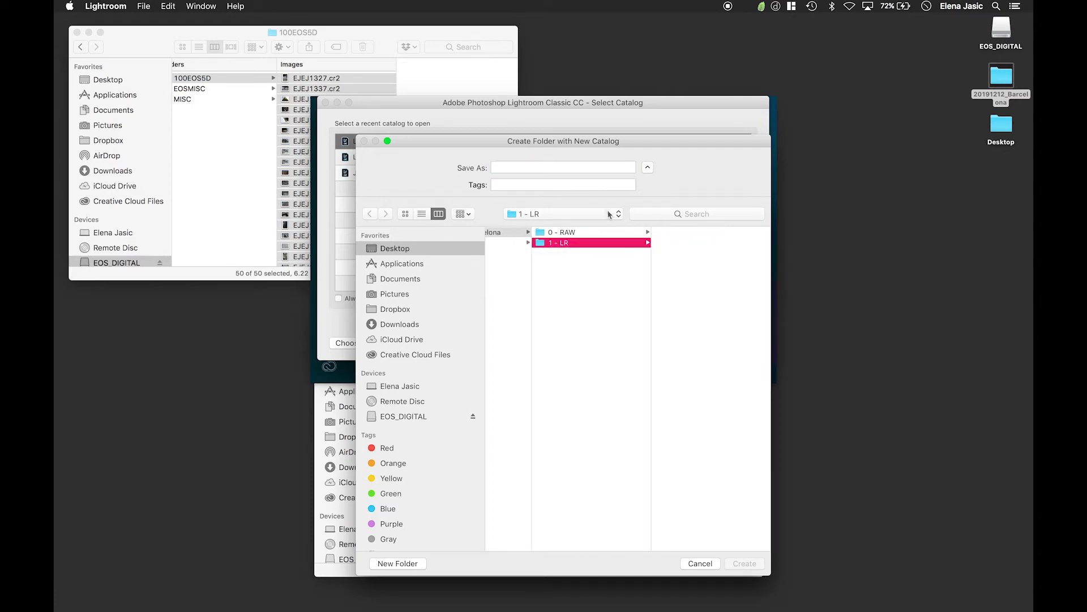
{"action": "left_click", "coordinate": [585, 168]}
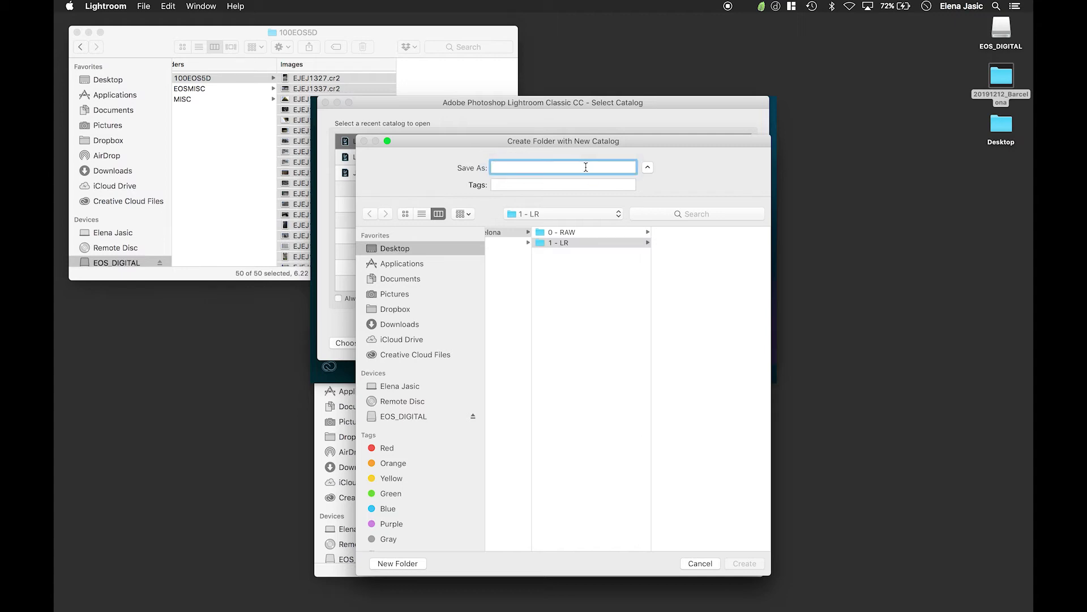
{"action": "type", "text": "Barcelona"}
{"action": "key", "text": "Return"}
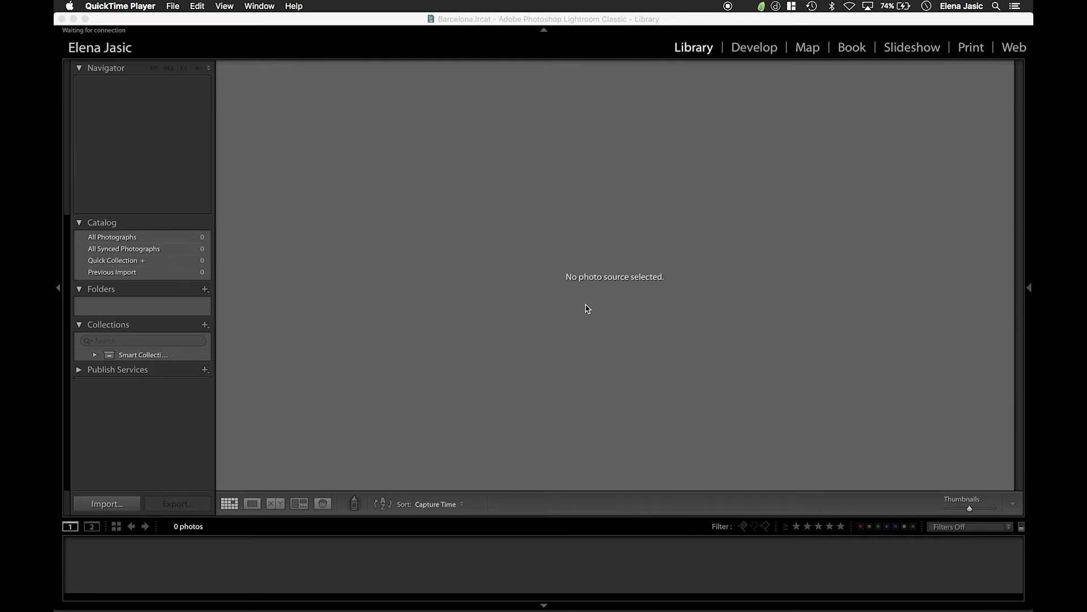
Open the Import window from the Library, showing the 50 EOS_DIGITAL photos as source.
{"action": "left_click", "coordinate": [125, 509]}
{"action": "left_click", "coordinate": [125, 511]}
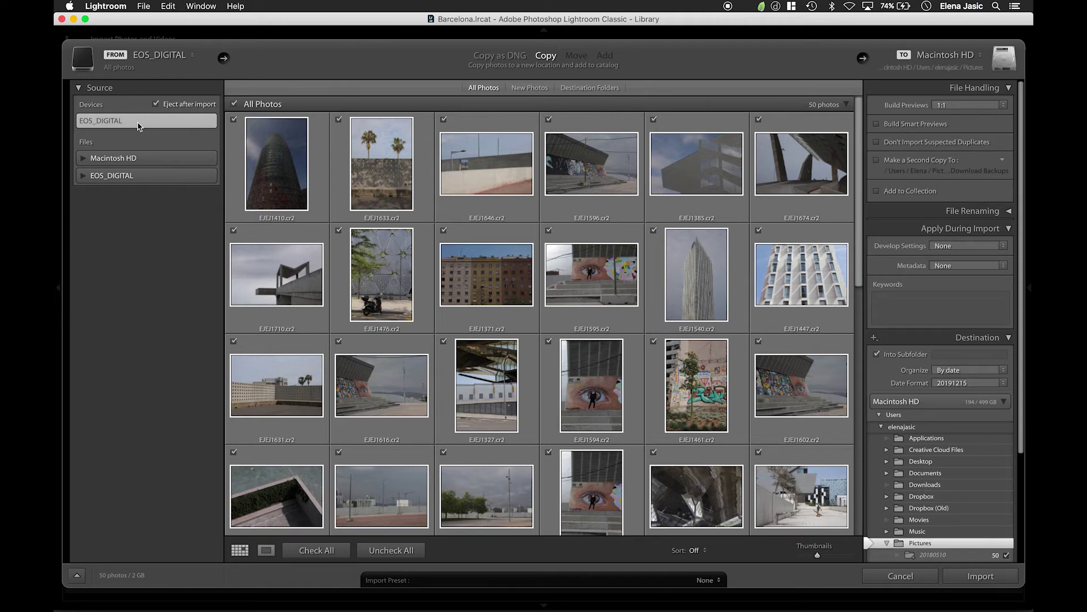
{"action": "left_click", "coordinate": [193, 61]}
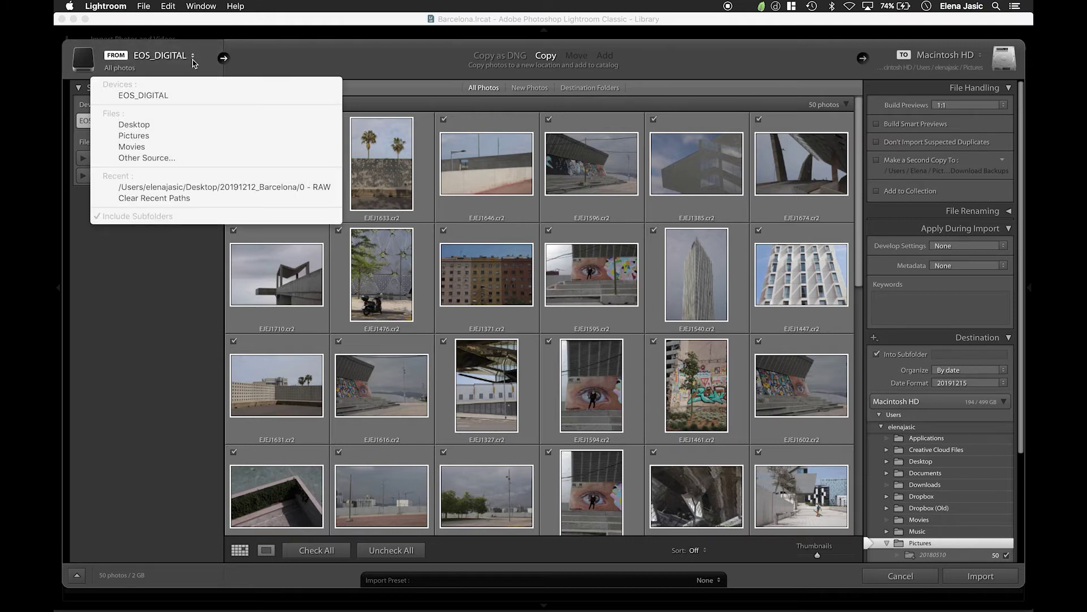
Change the import source to Desktop/20191212_Barcelona/0 - RAW, keeping Add mode.
{"action": "left_click", "coordinate": [163, 159]}
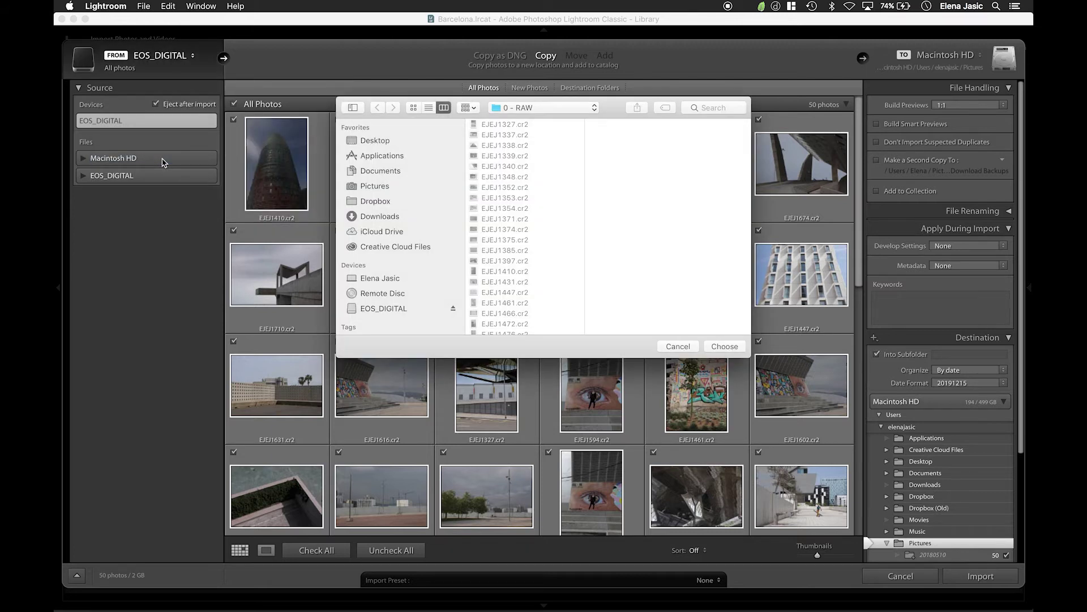
{"action": "left_click", "coordinate": [373, 141]}
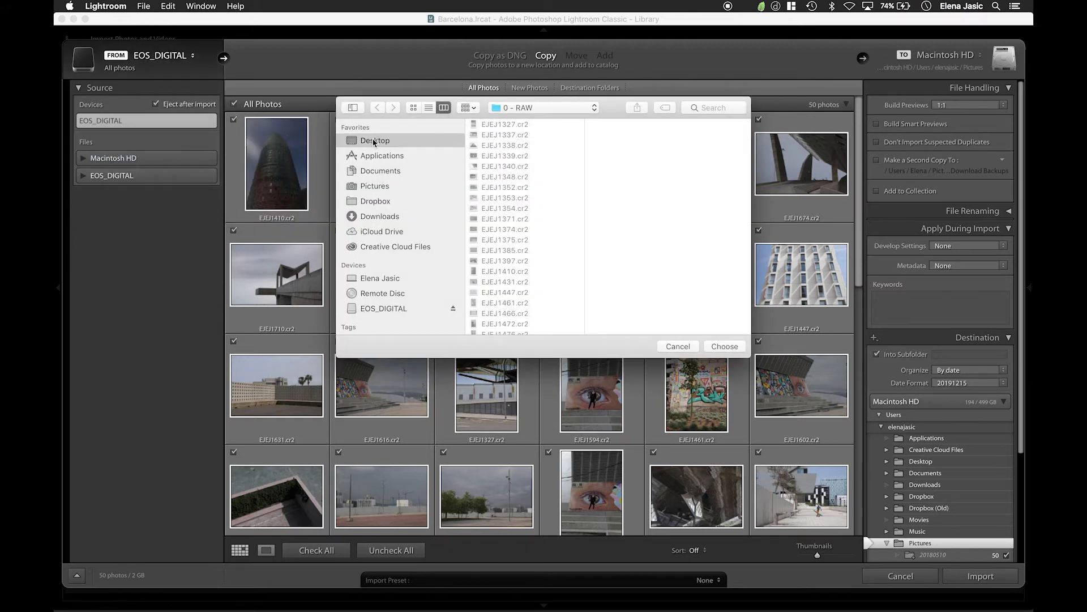
{"action": "left_click", "coordinate": [494, 127]}
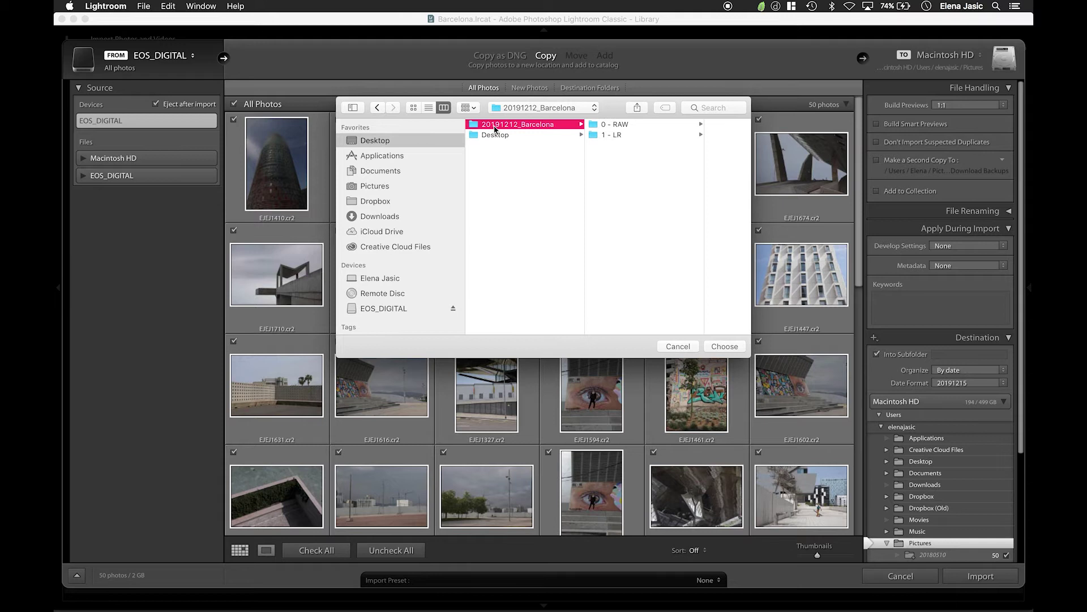
{"action": "left_click", "coordinate": [625, 129]}
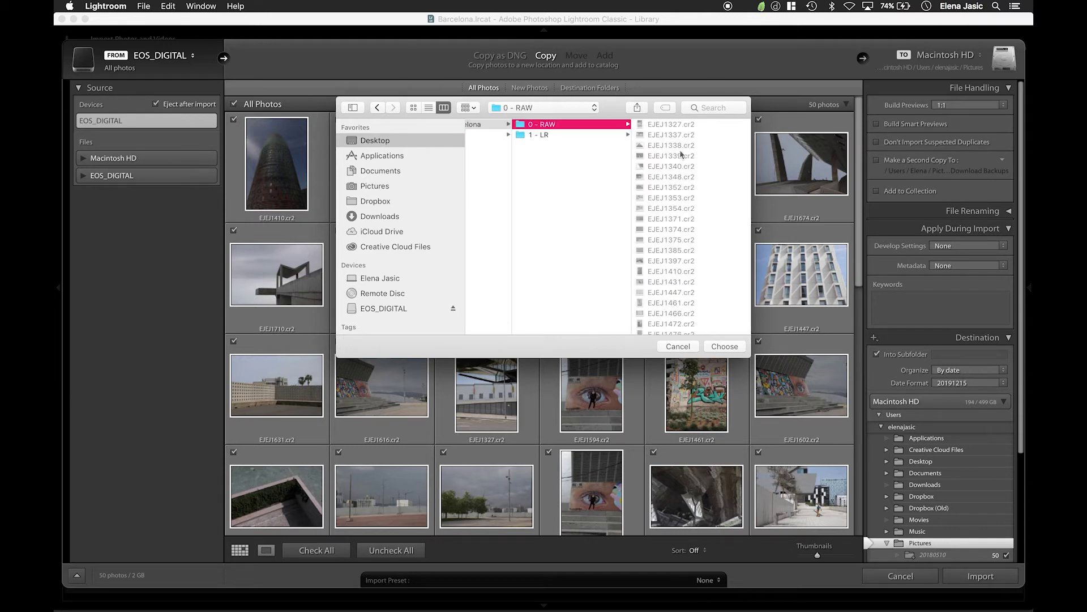
{"action": "left_click", "coordinate": [724, 346]}
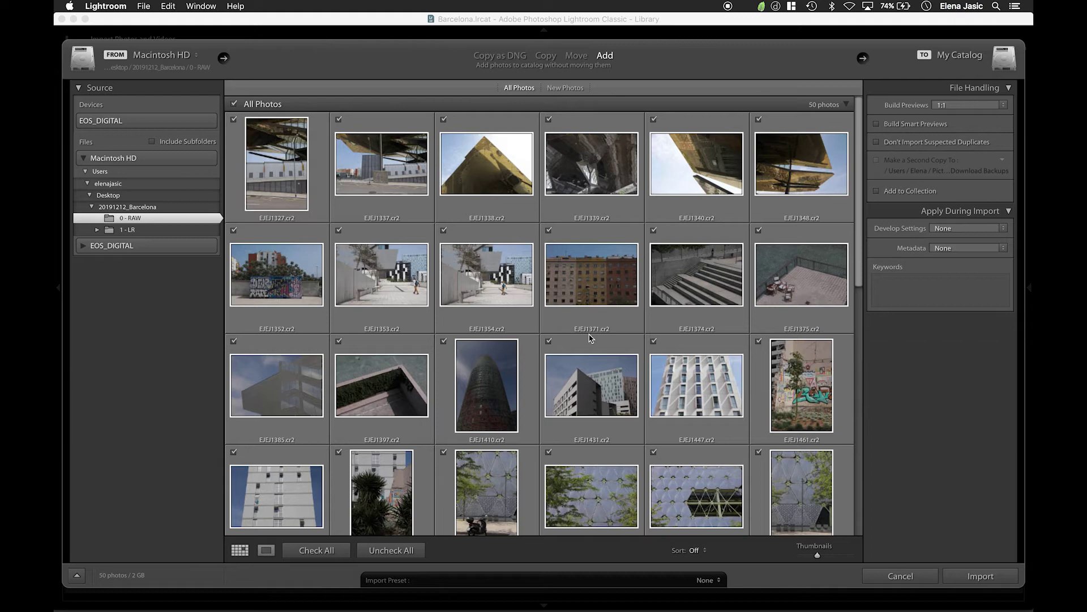
Set Build Previews to 1:1 and import the 50 photos from 0 - RAW.
{"action": "scroll", "coordinate": [589, 338], "scroll_direction": "down", "scroll_amount": 6}
{"action": "scroll", "coordinate": [589, 339], "scroll_direction": "down", "scroll_amount": 4}
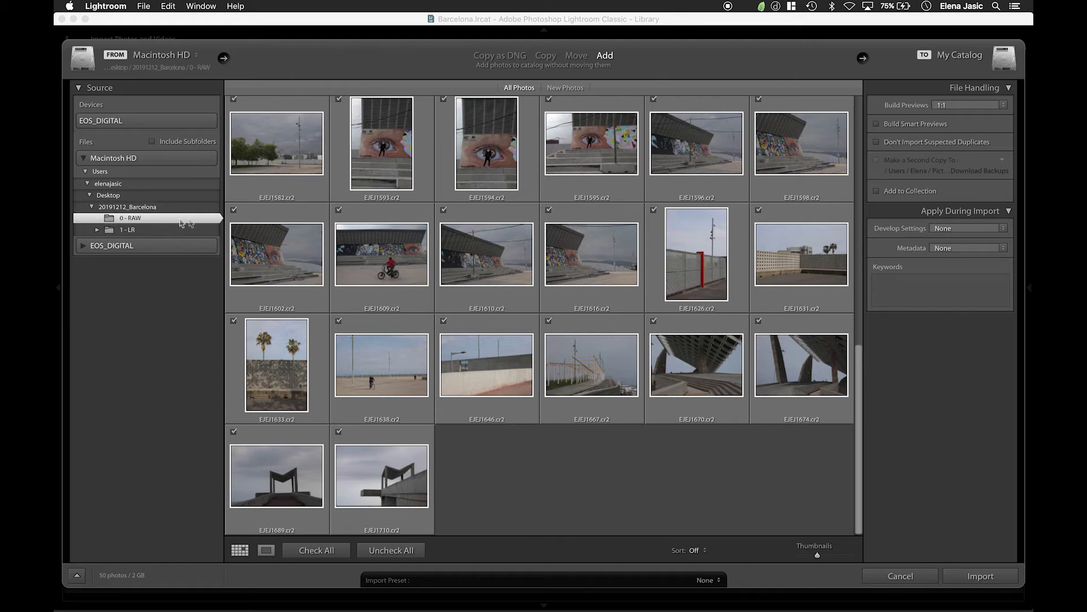
{"action": "scroll", "coordinate": [729, 180], "scroll_direction": "up", "scroll_amount": 2}
{"action": "left_click", "coordinate": [951, 106]}
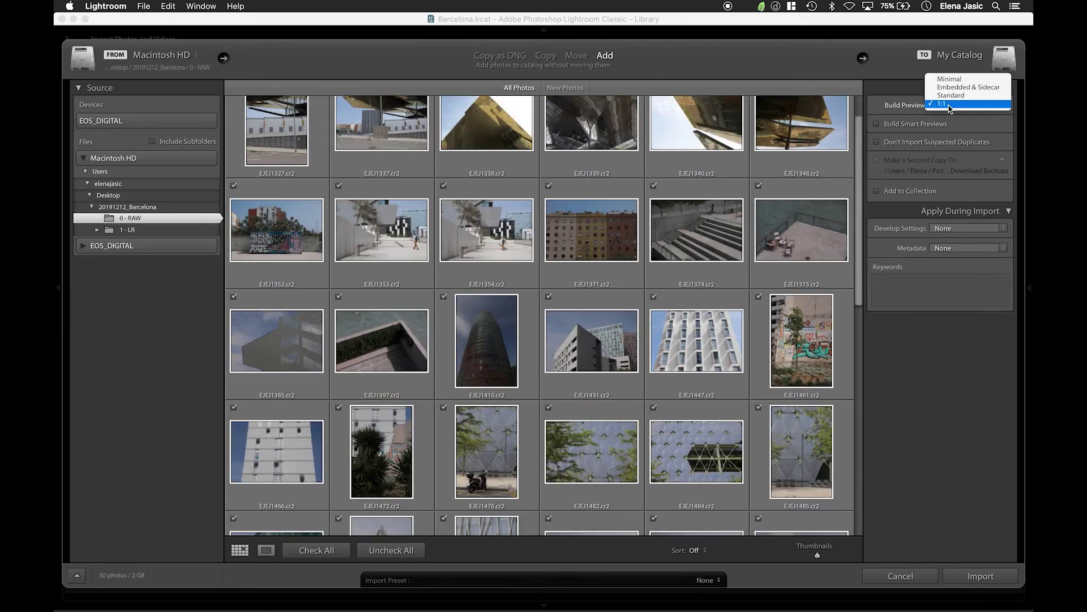
{"action": "left_click", "coordinate": [948, 105]}
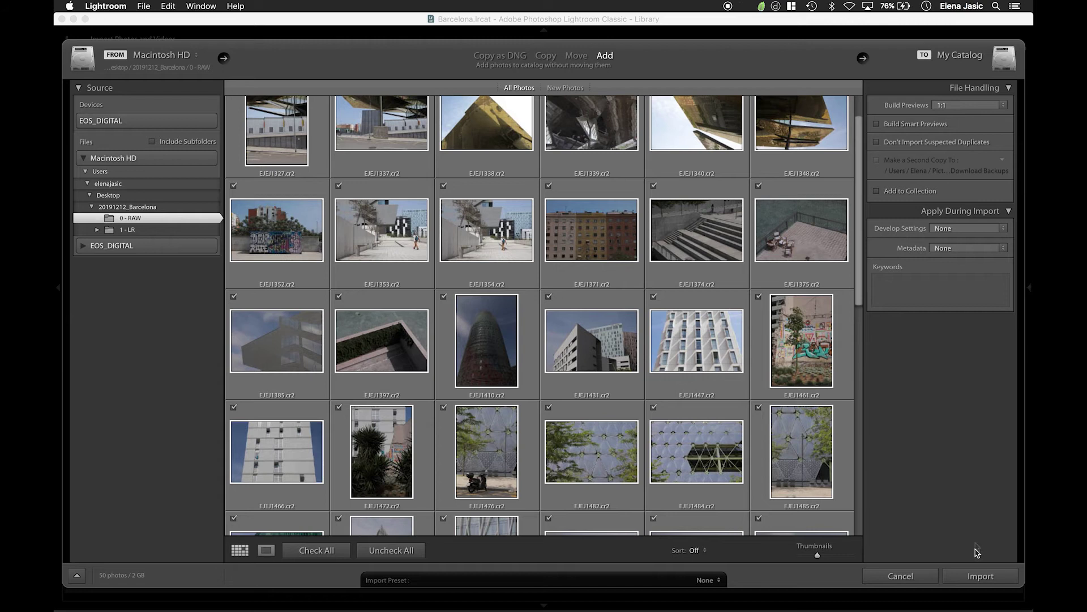
{"action": "left_click", "coordinate": [981, 576]}
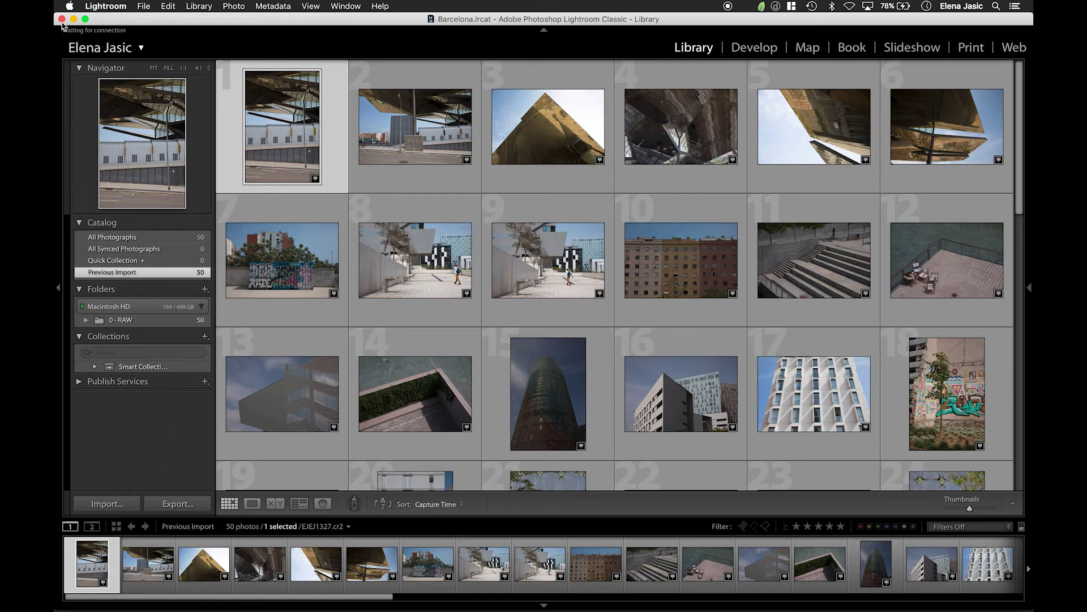
Minimize the Lightroom window once all 50 photos finish importing.
{"action": "left_click", "coordinate": [73, 20]}
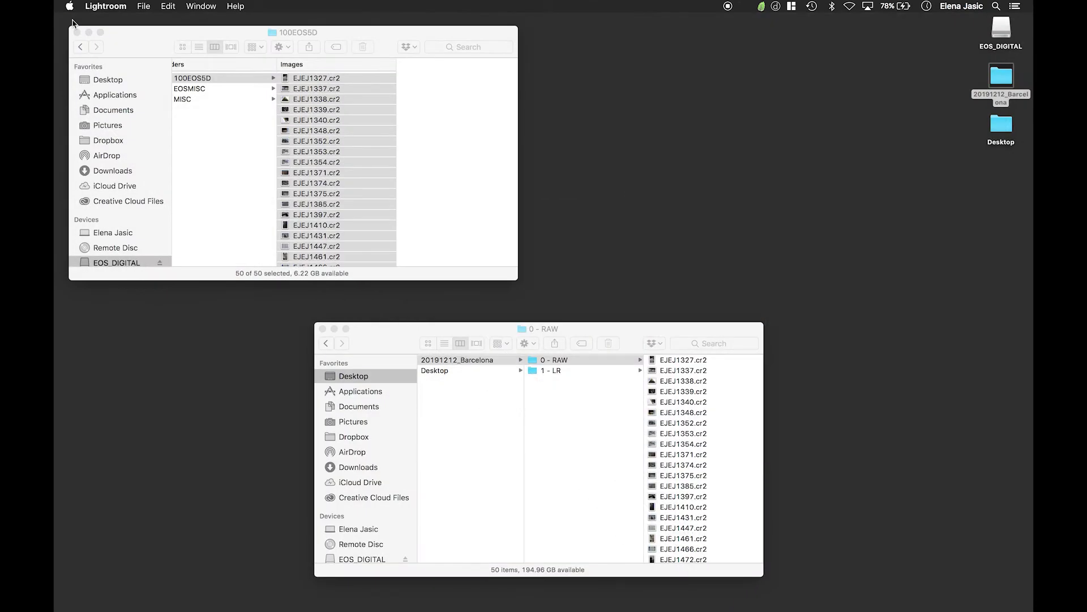
Close the 100EOS5D and 0 - RAW Finder windows and select the 20191212_Barcelona folder.
{"action": "left_click", "coordinate": [77, 33]}
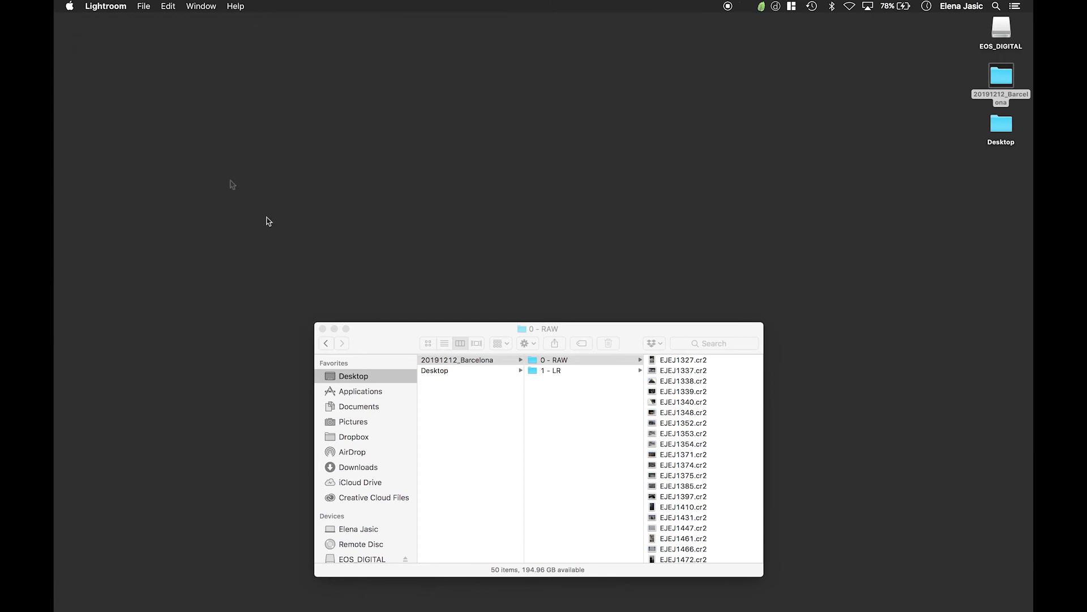
{"action": "left_click", "coordinate": [323, 328]}
{"action": "left_click", "coordinate": [655, 245]}
{"action": "left_click", "coordinate": [865, 186]}
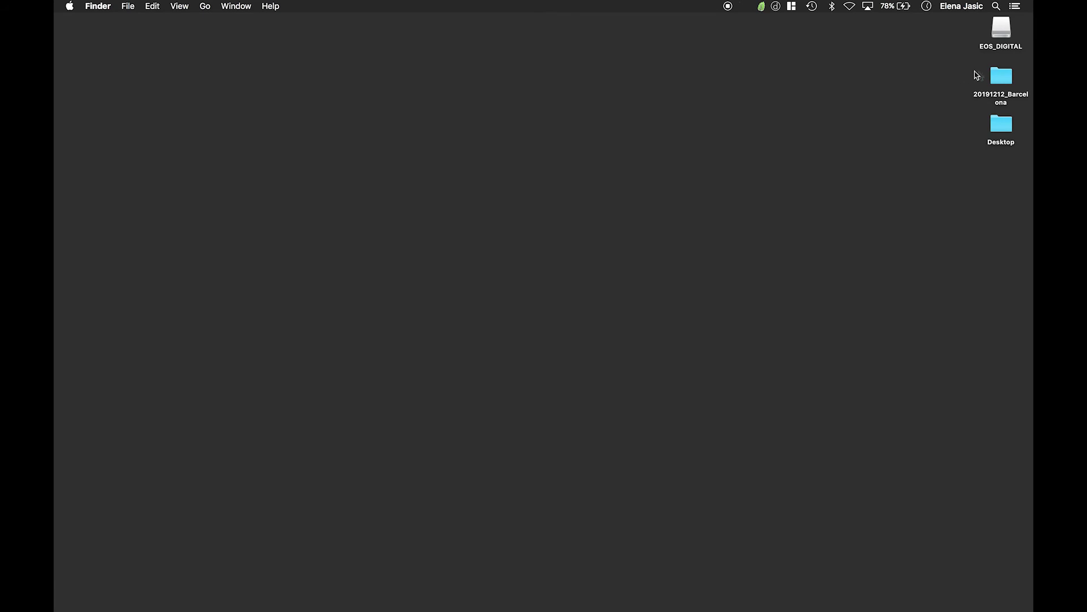
{"action": "left_click", "coordinate": [995, 82]}
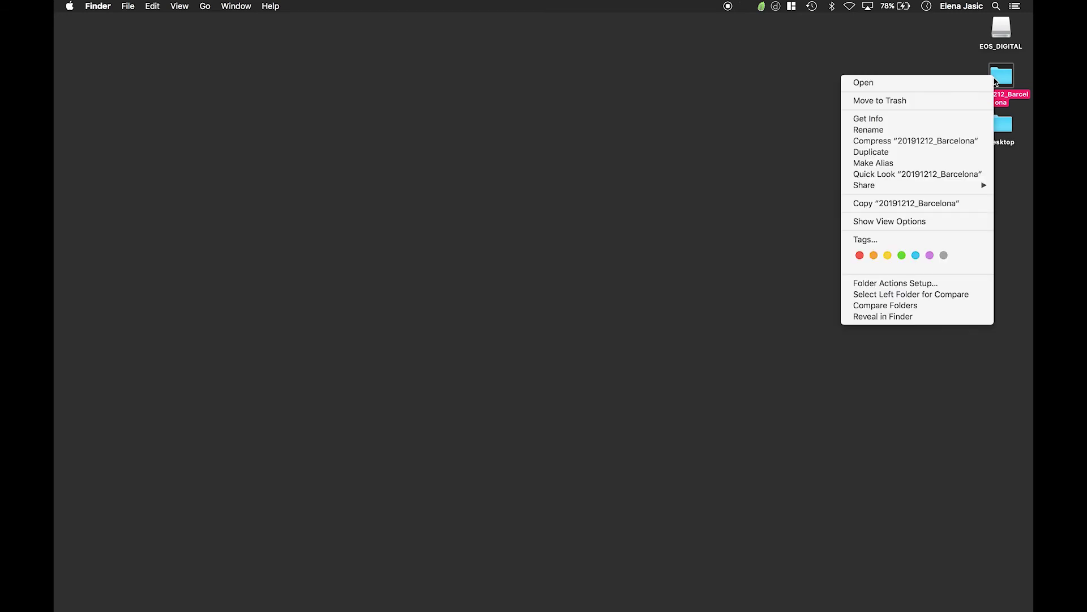
Give the 20191212_Barcelona folder a red tag in Finder.
{"action": "left_click", "coordinate": [860, 255]}
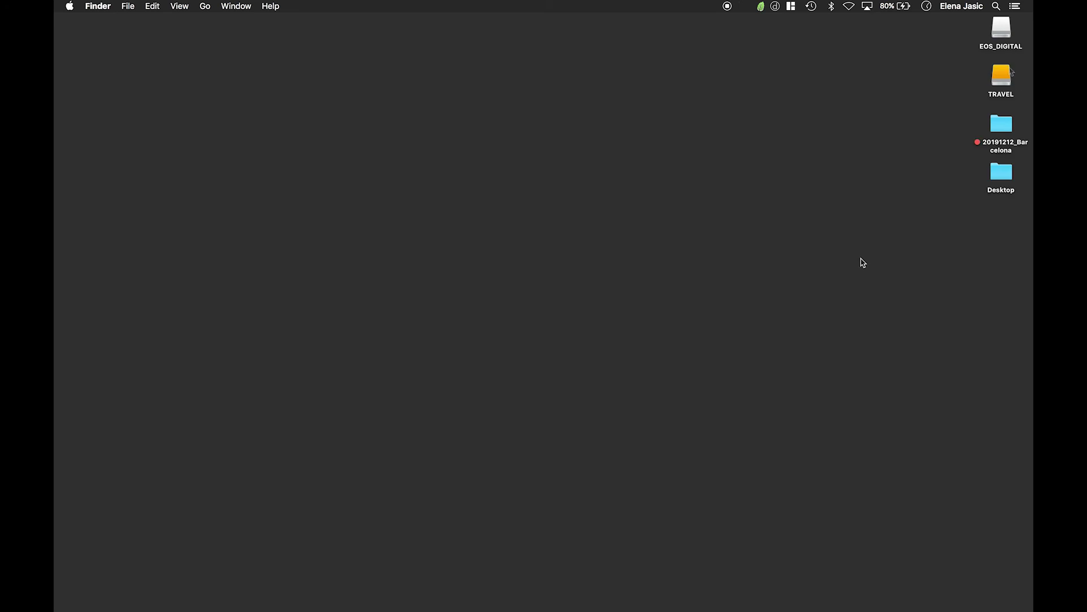
Open the TRAVEL drive and create a folder named Photography on it.
{"action": "double_click", "coordinate": [1004, 78]}
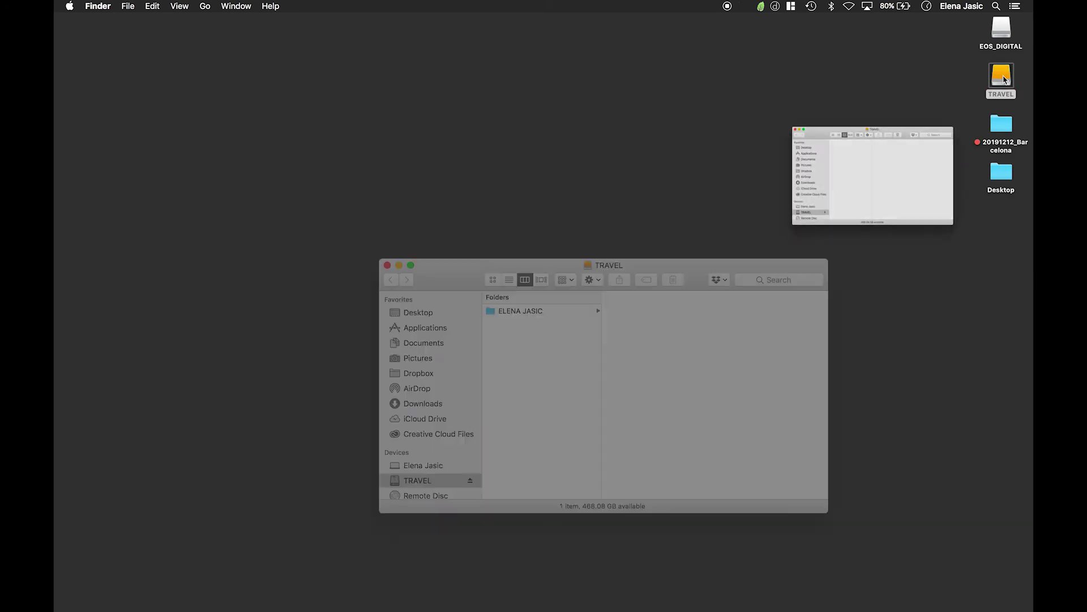
{"action": "left_click_drag", "start_coordinate": [714, 266], "coordinate": [611, 177]}
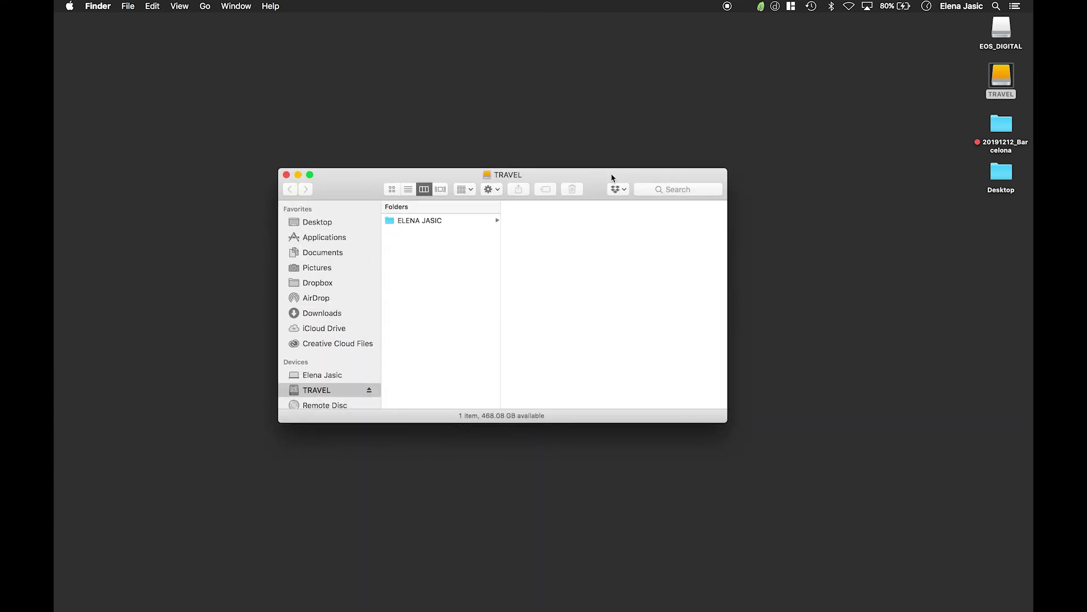
{"action": "right_click", "coordinate": [450, 305]}
{"action": "left_click", "coordinate": [458, 301]}
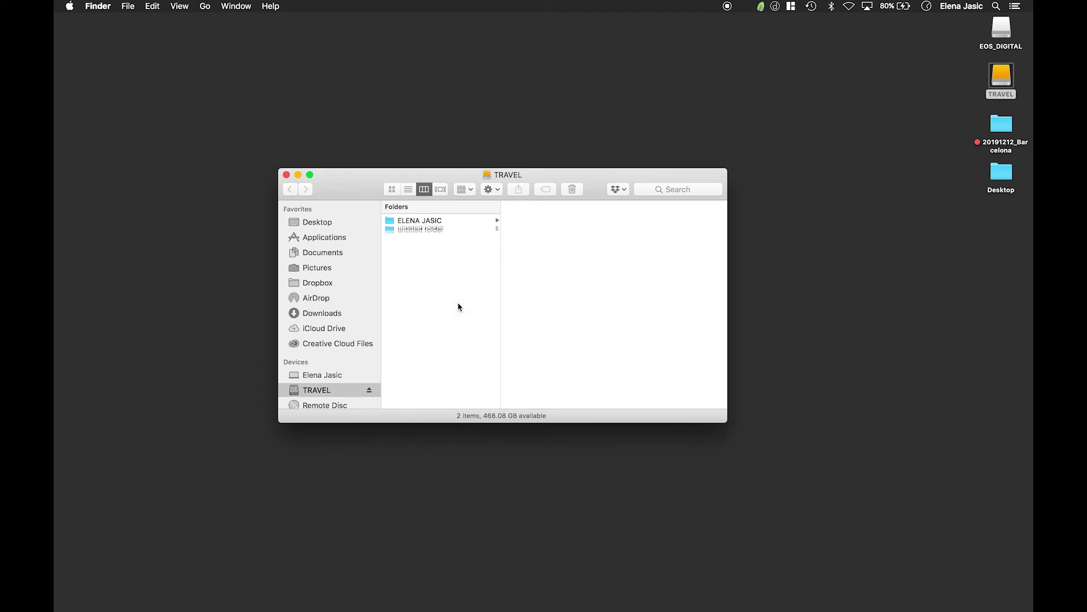
{"action": "type", "text": "Photography"}
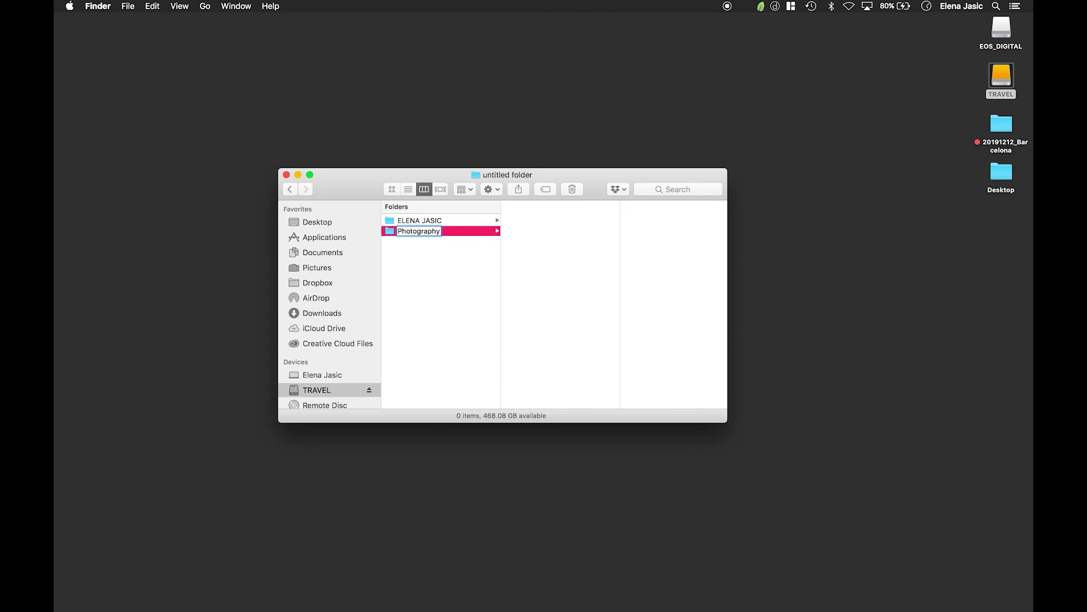
{"action": "key", "text": "Return"}
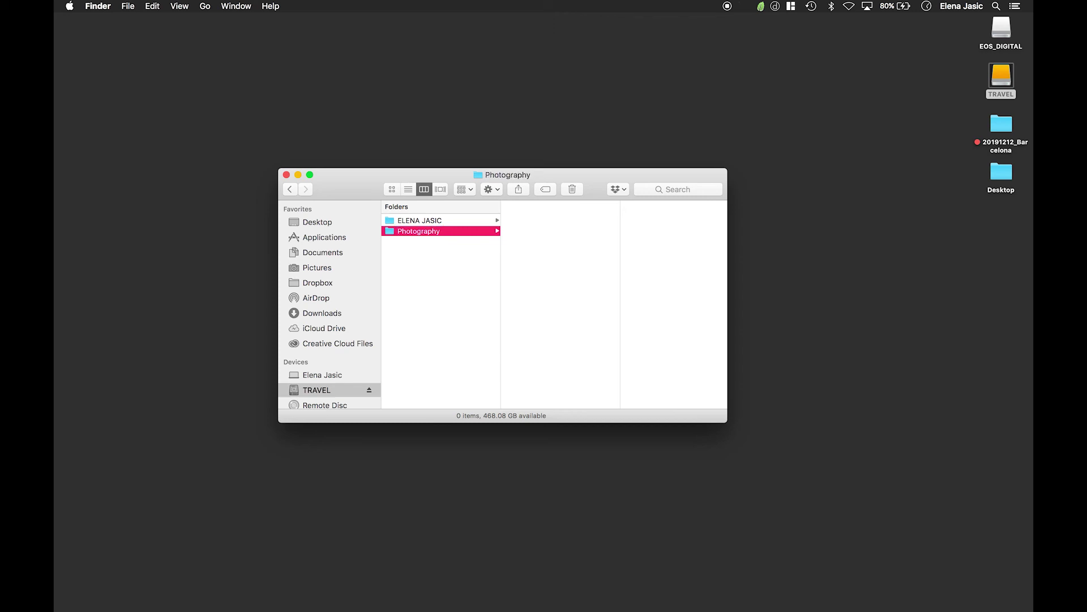
Create a 2019 folder inside Photography and copy 20191212_Barcelona into it.
{"action": "right_click", "coordinate": [539, 308]}
{"action": "left_click", "coordinate": [552, 308]}
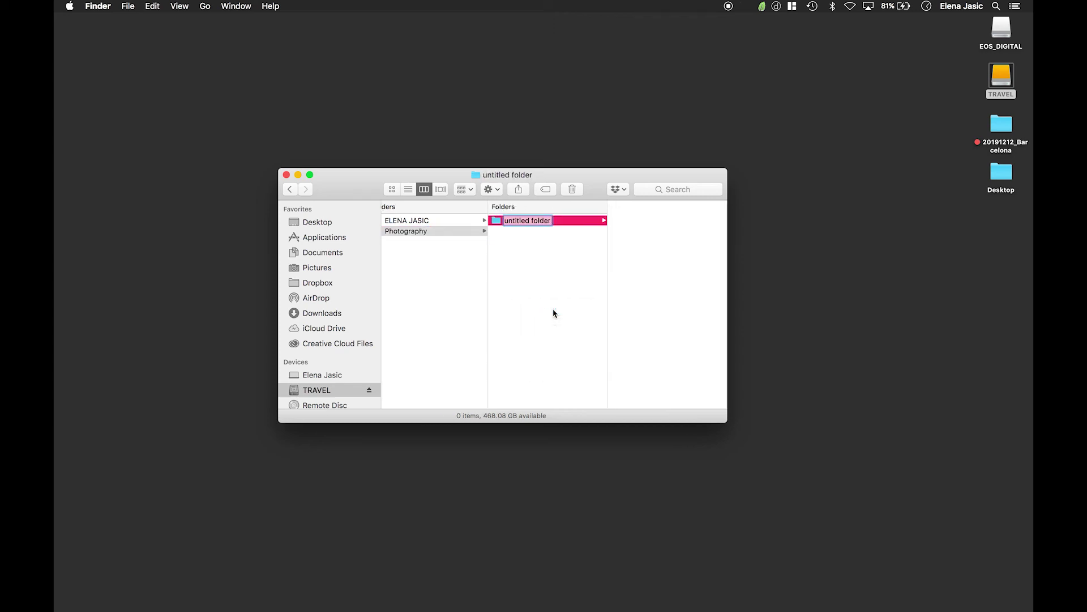
{"action": "type", "text": "2019"}
{"action": "key", "text": "Return"}
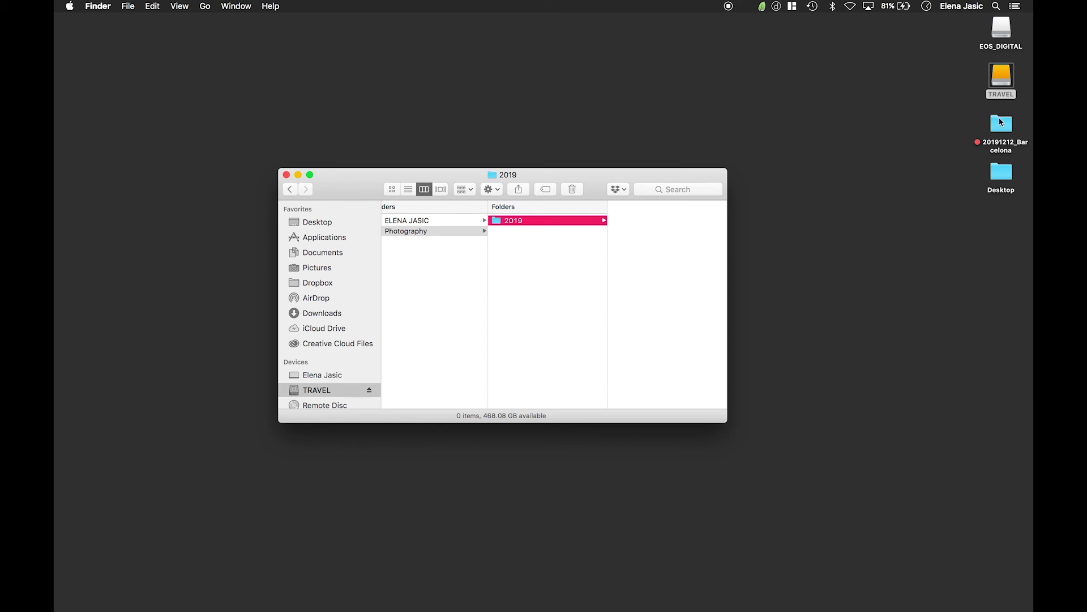
{"action": "left_click_drag", "start_coordinate": [1001, 122], "coordinate": [682, 252]}
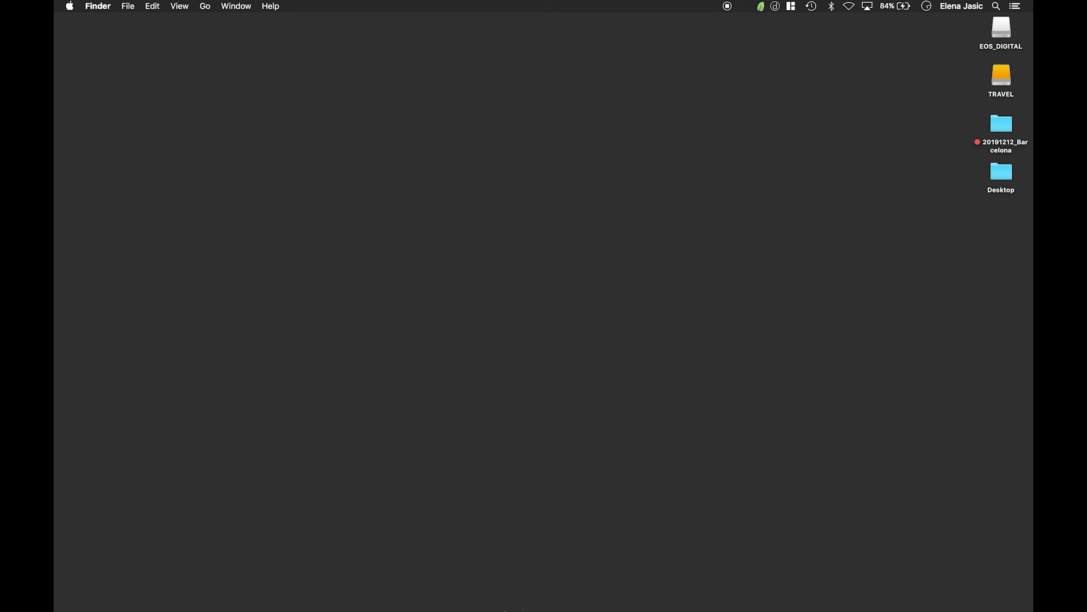
Switch back to Lightroom Classic with its Barcelona catalog Library.
{"action": "left_click", "coordinate": [500, 596]}
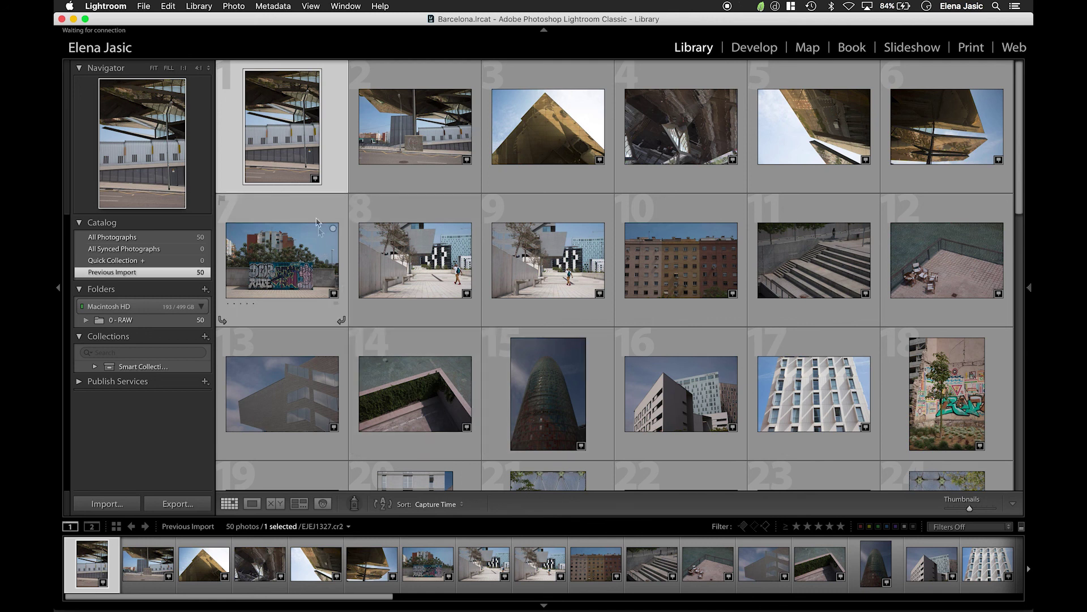
Open the first photo alone and inspect the corrugated wall and pavement at 1:1.
{"action": "double_click", "coordinate": [290, 154]}
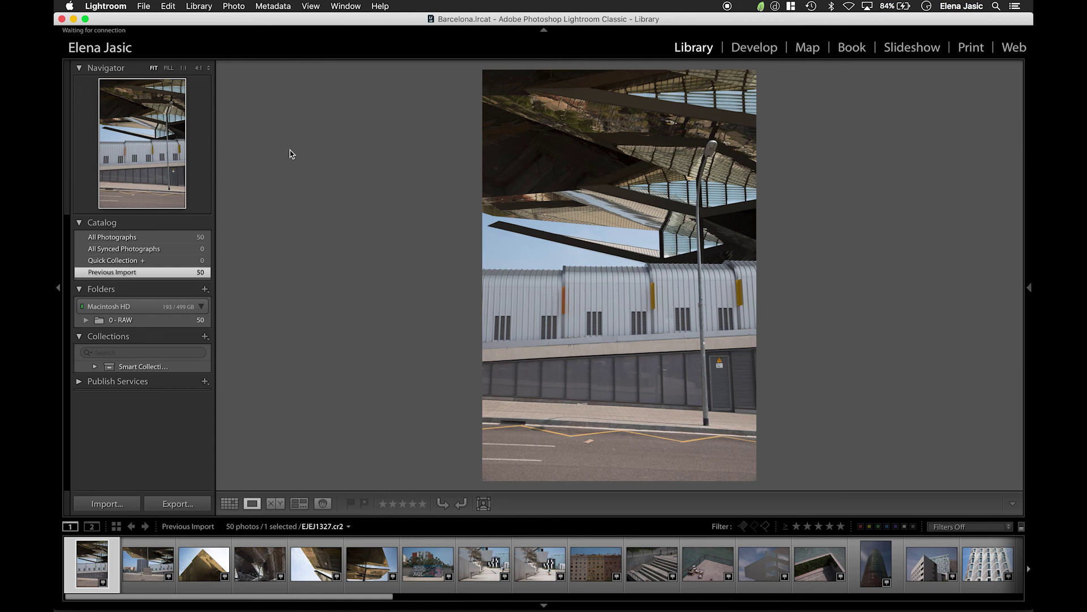
{"action": "left_click", "coordinate": [666, 315]}
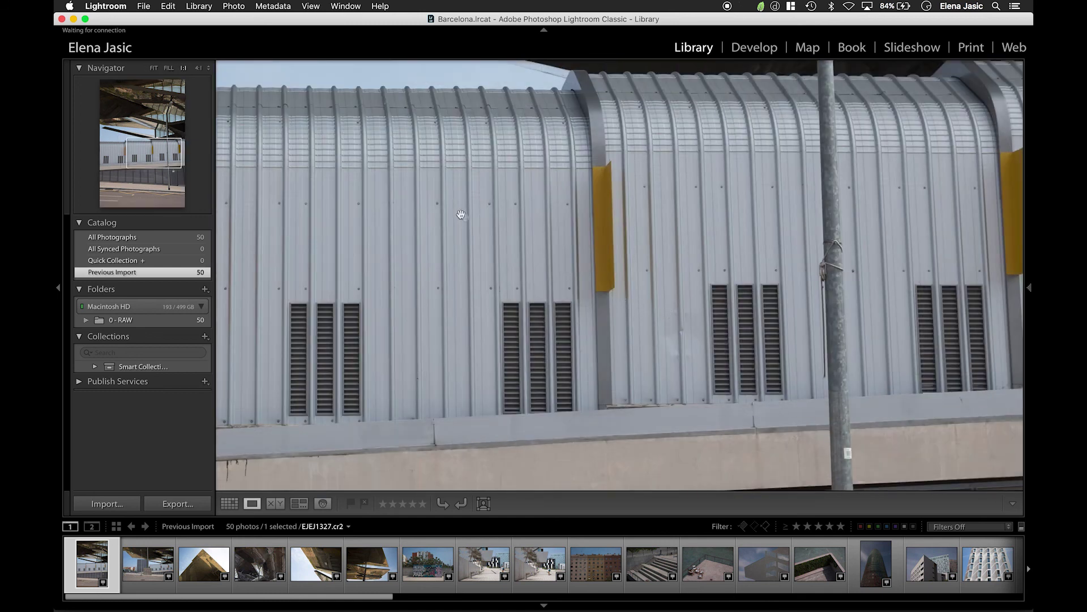
{"action": "left_click_drag", "start_coordinate": [539, 211], "coordinate": [656, 221]}
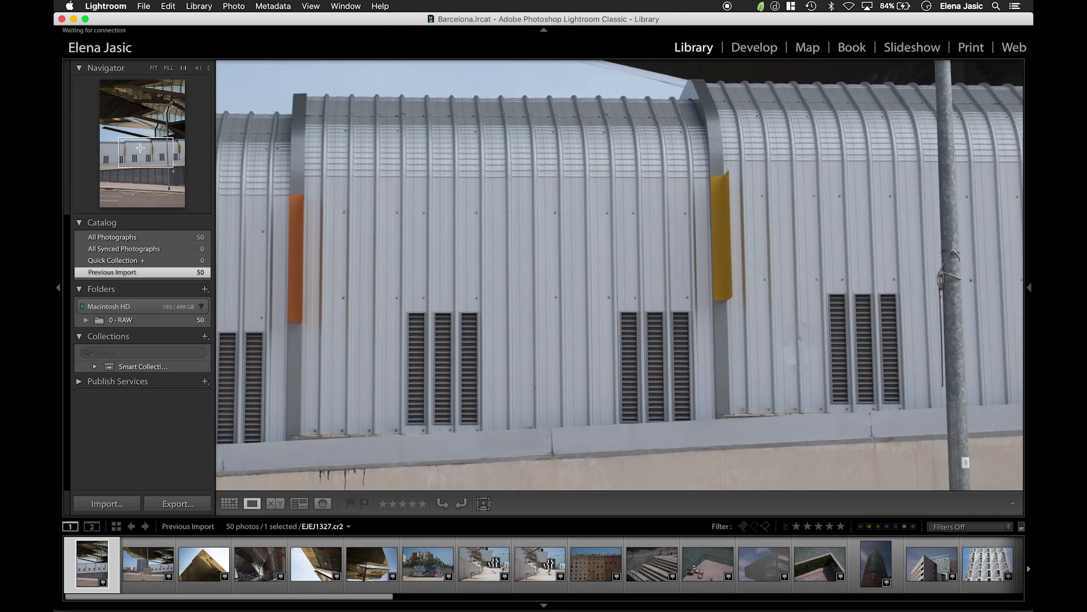
{"action": "left_click_drag", "start_coordinate": [140, 148], "coordinate": [146, 176]}
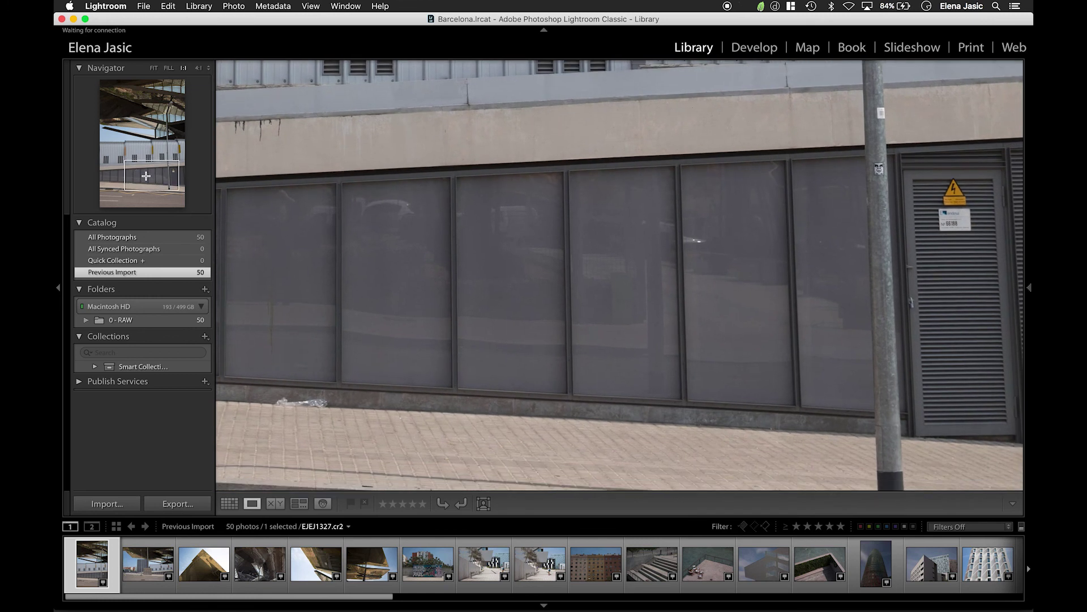
Check EJEJ1337 and EJEJ1348 at 1:1, ending on photo EJEJ1354.
{"action": "key", "text": "Right"}
{"action": "key", "text": "Right"}
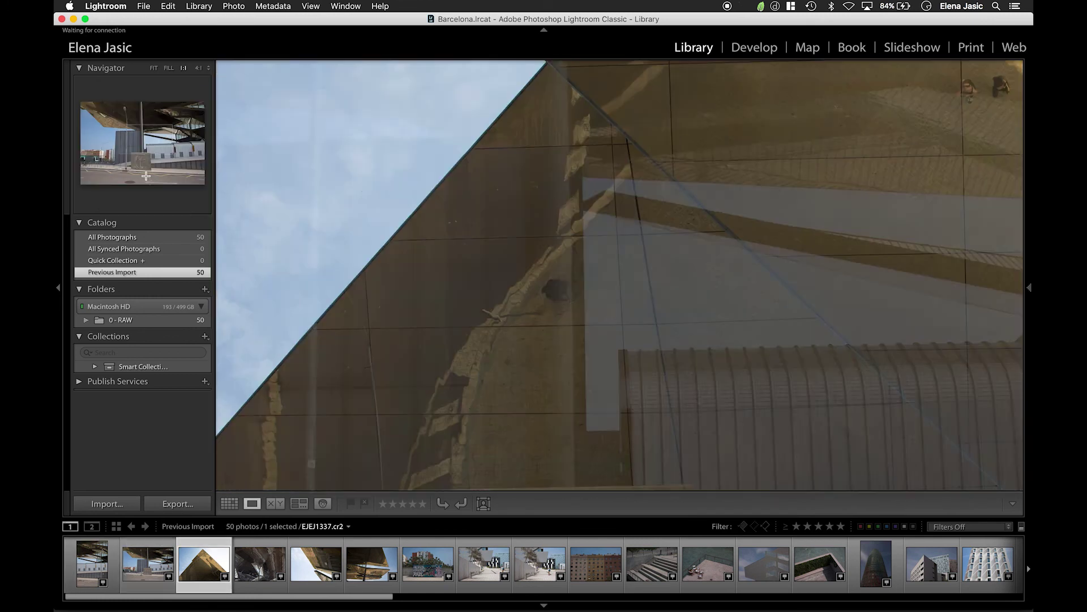
{"action": "left_click", "coordinate": [483, 293]}
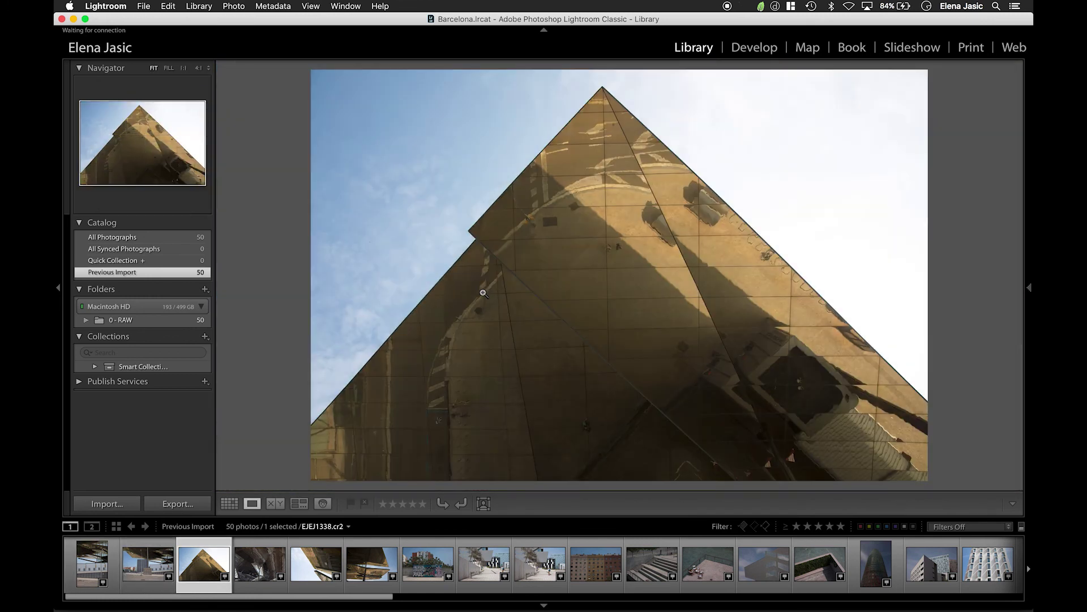
{"action": "left_click", "coordinate": [483, 293]}
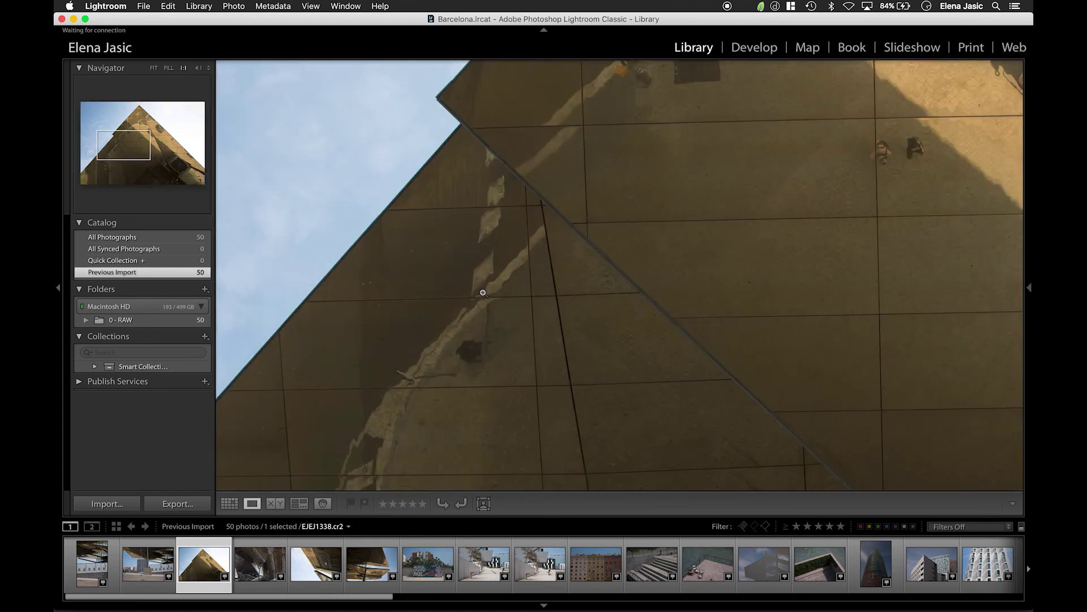
{"action": "left_click", "coordinate": [482, 292]}
{"action": "key", "text": "Right"}
{"action": "key", "text": "Right"}
{"action": "key", "text": "Right"}
{"action": "key", "text": "z"}
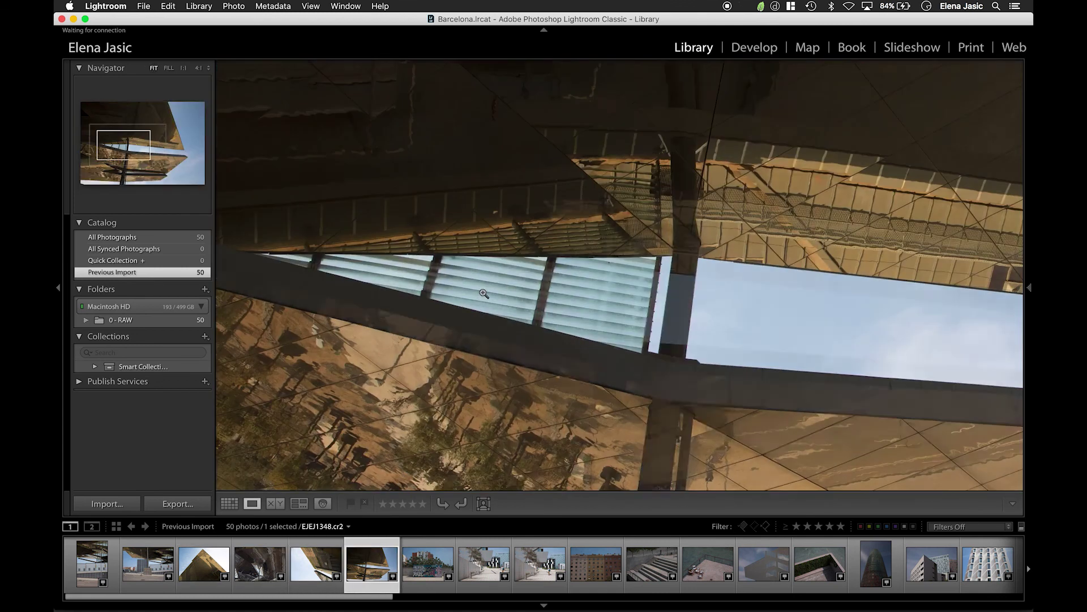
{"action": "key", "text": "z"}
{"action": "key", "text": "Right"}
{"action": "key", "text": "Right"}
{"action": "key", "text": "Right"}
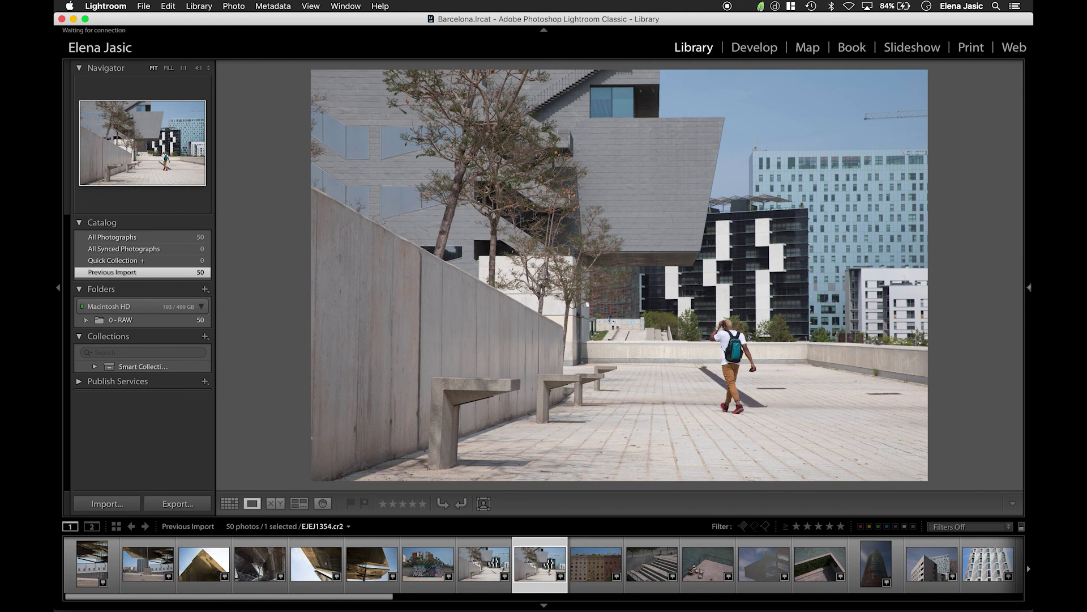